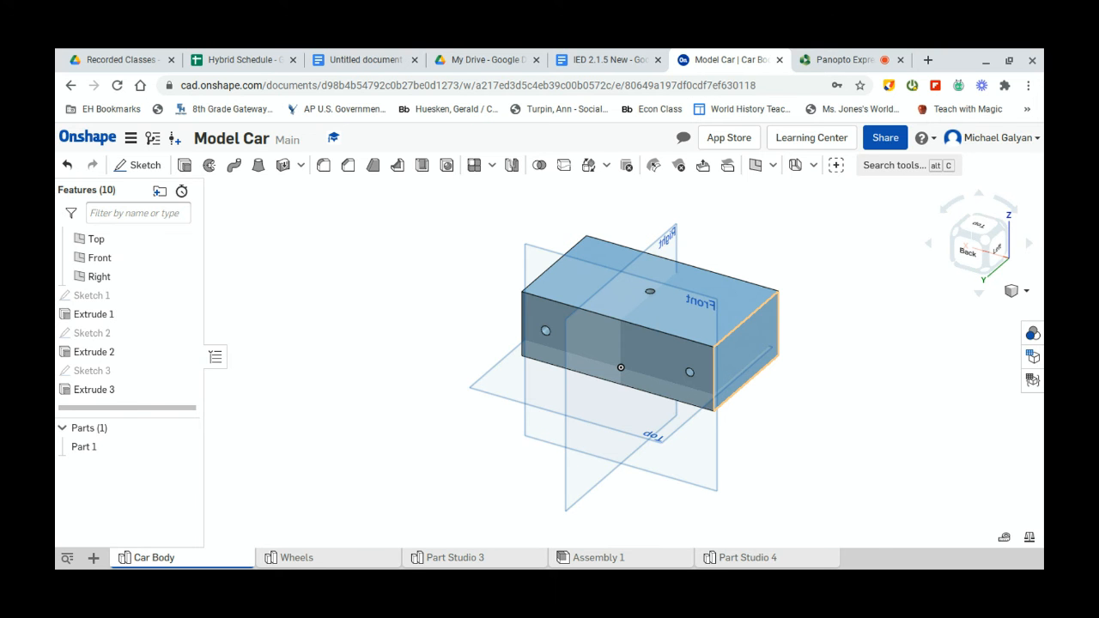
Start a sketch on the car body's left end face and draw a rectangle about 0.395 by 0.358 in on it.
left_click(135, 171)
left_click(746, 352)
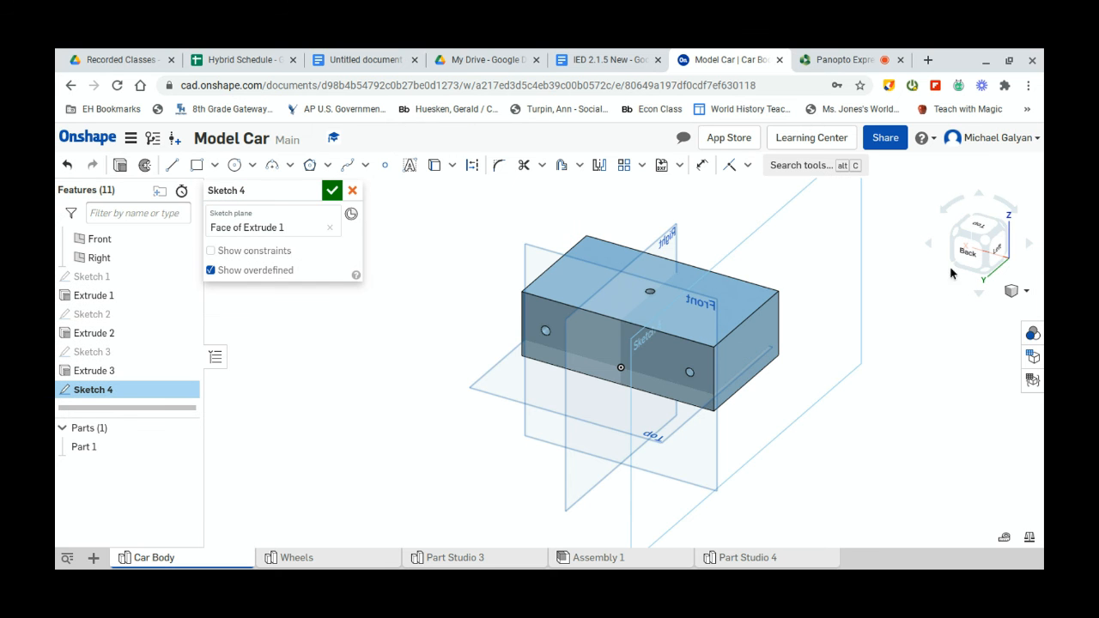
left_click(998, 254)
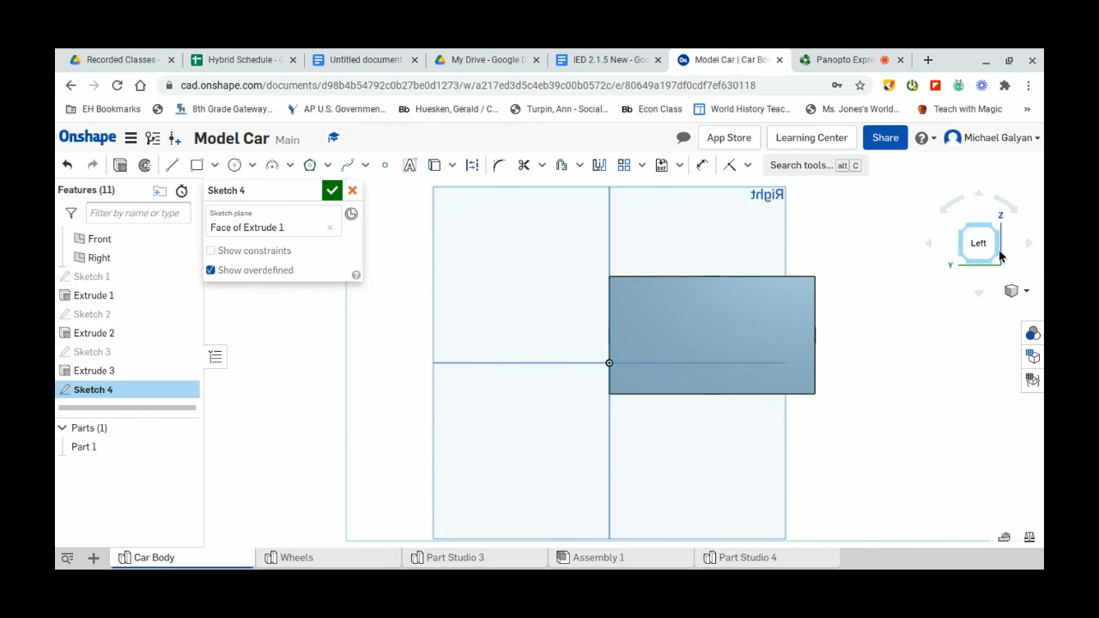
left_click(199, 165)
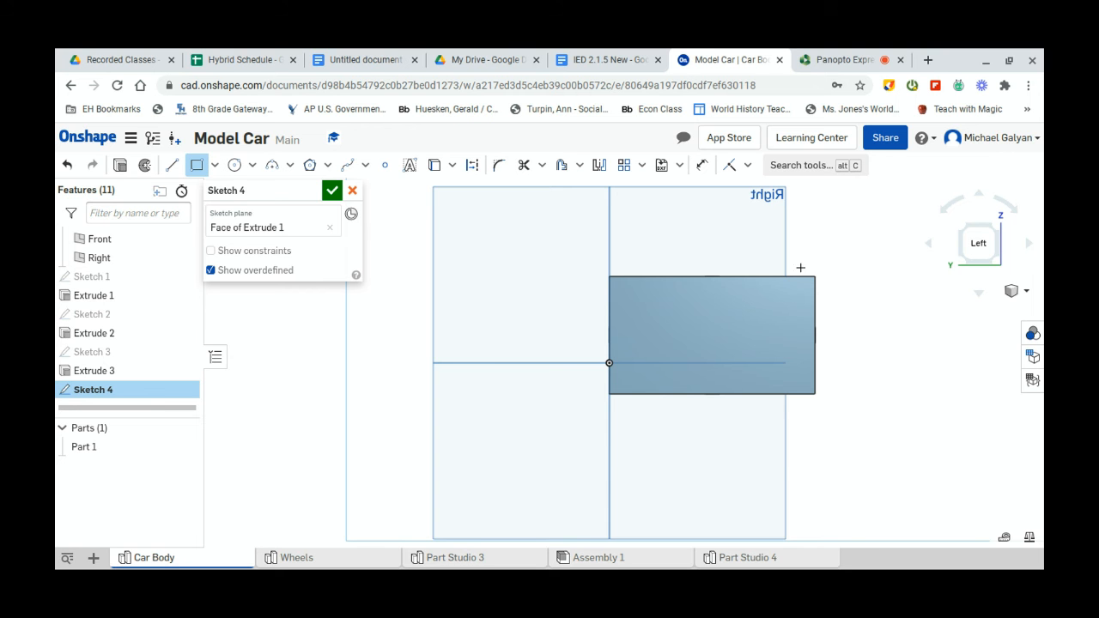
left_click_drag(717, 302, 728, 313)
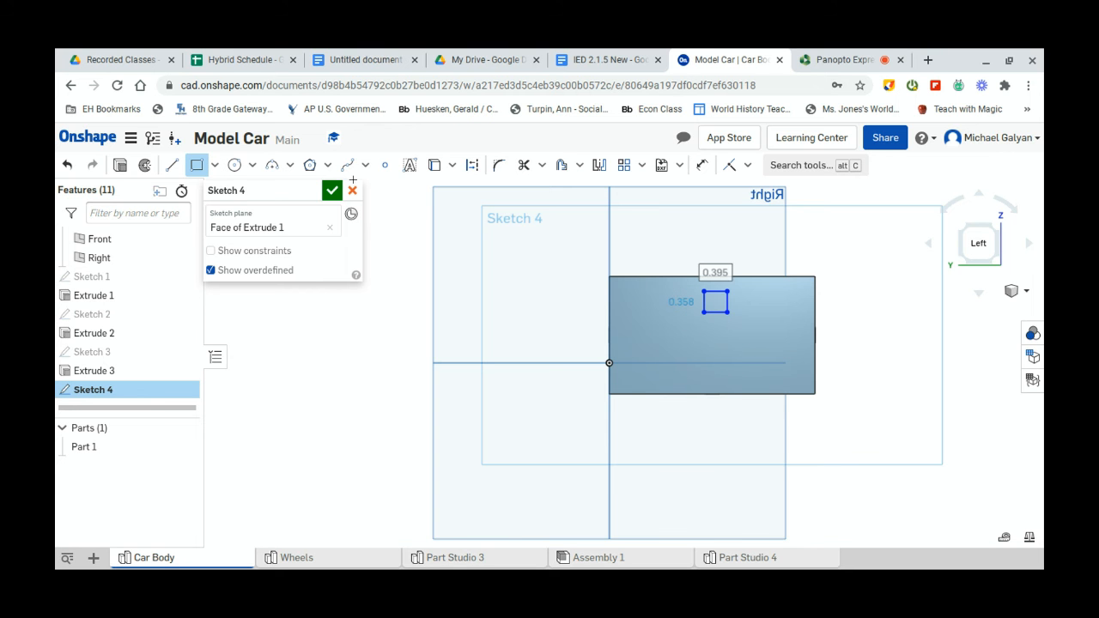
Dimension the rectangle's width and height to 0.35 in each.
left_click(703, 169)
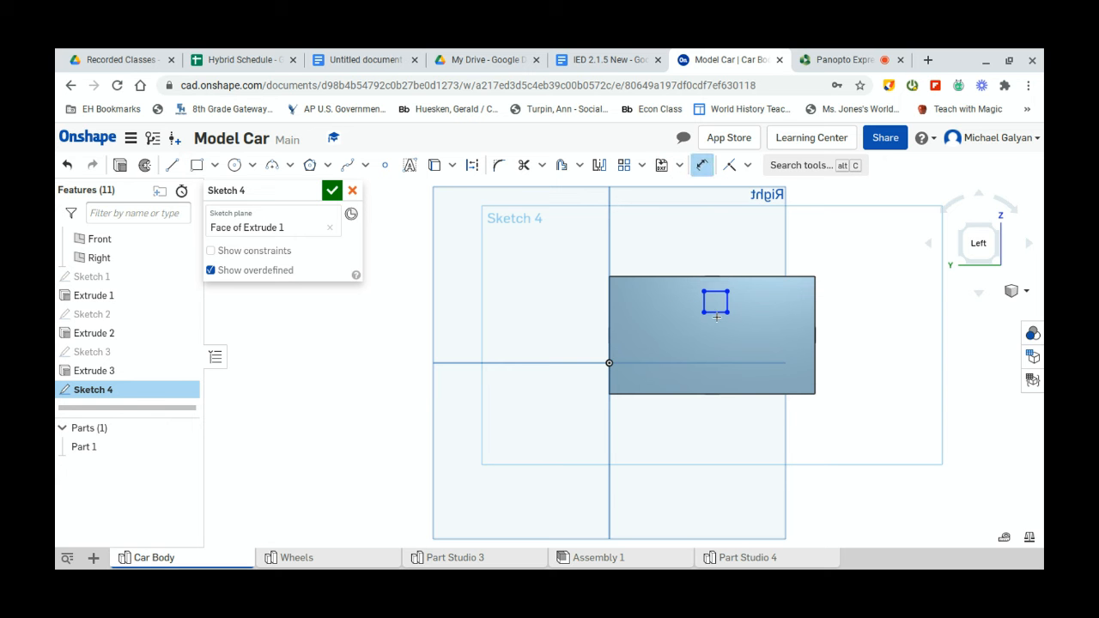
left_click(718, 313)
left_click(717, 327)
type(".35")
key("Return")
left_click(727, 303)
left_click(737, 302)
type(".35")
key("Return")
Dimension the small square's lower side 0.825 in above the bottom edge of the car body's end face.
left_click_drag(715, 311, 718, 393)
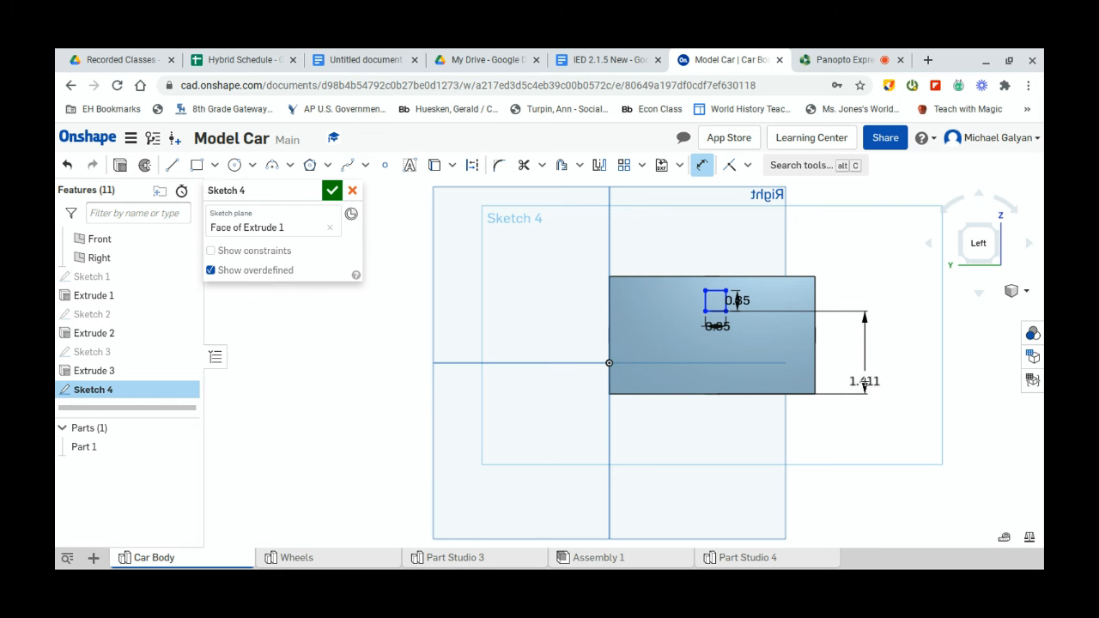
left_click(865, 383)
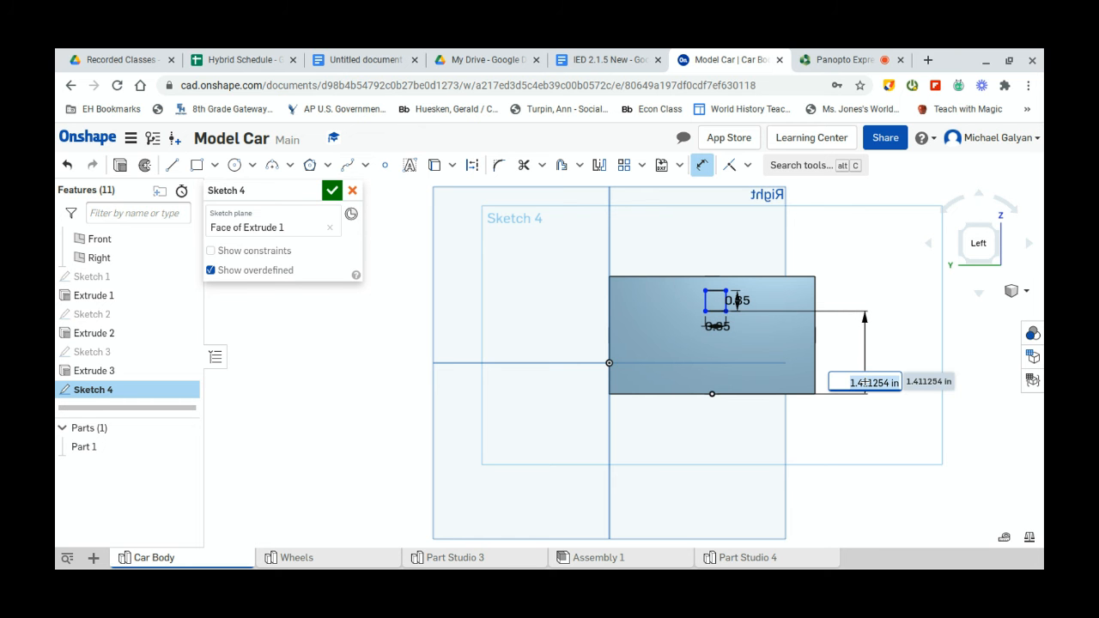
type(".825")
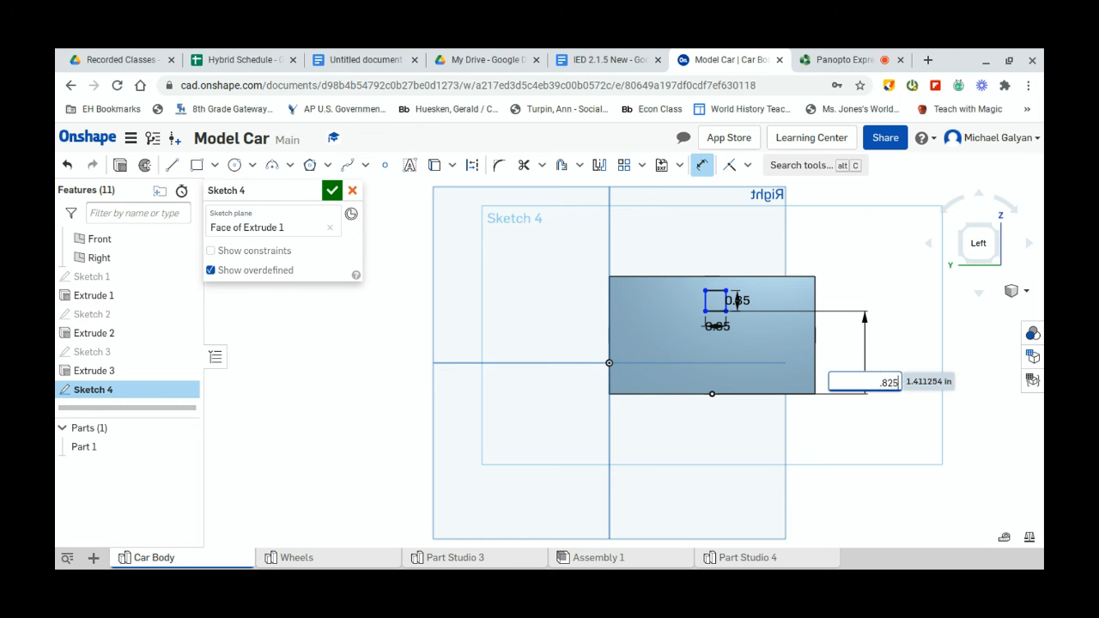
key("Return")
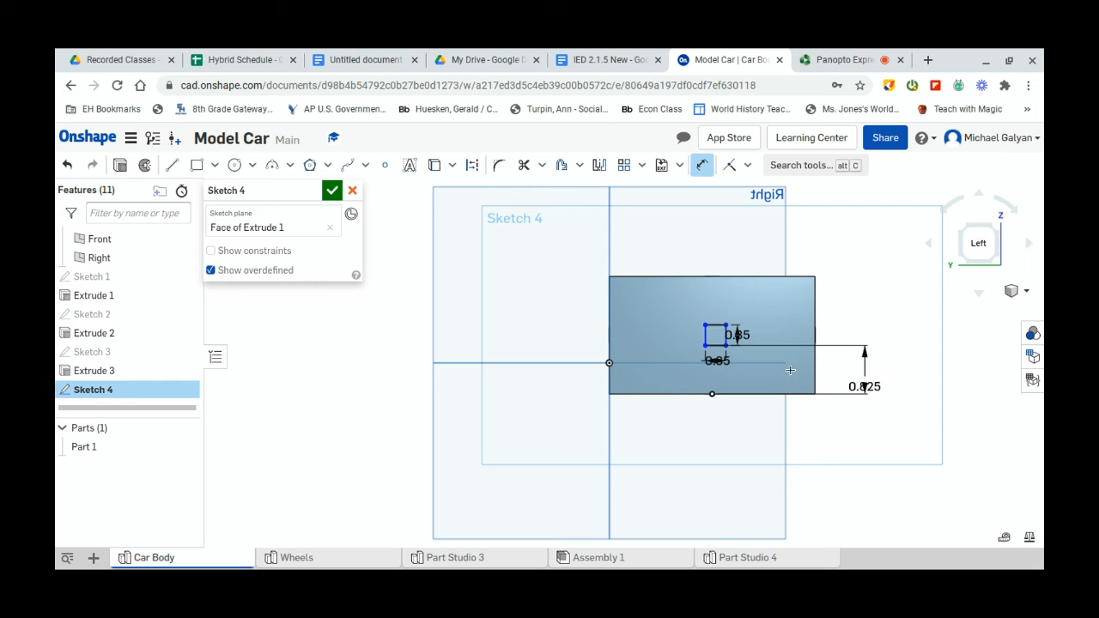
Dimension the square's right side 1.575 in from the end face's right edge and finish the sketch.
left_click(727, 335)
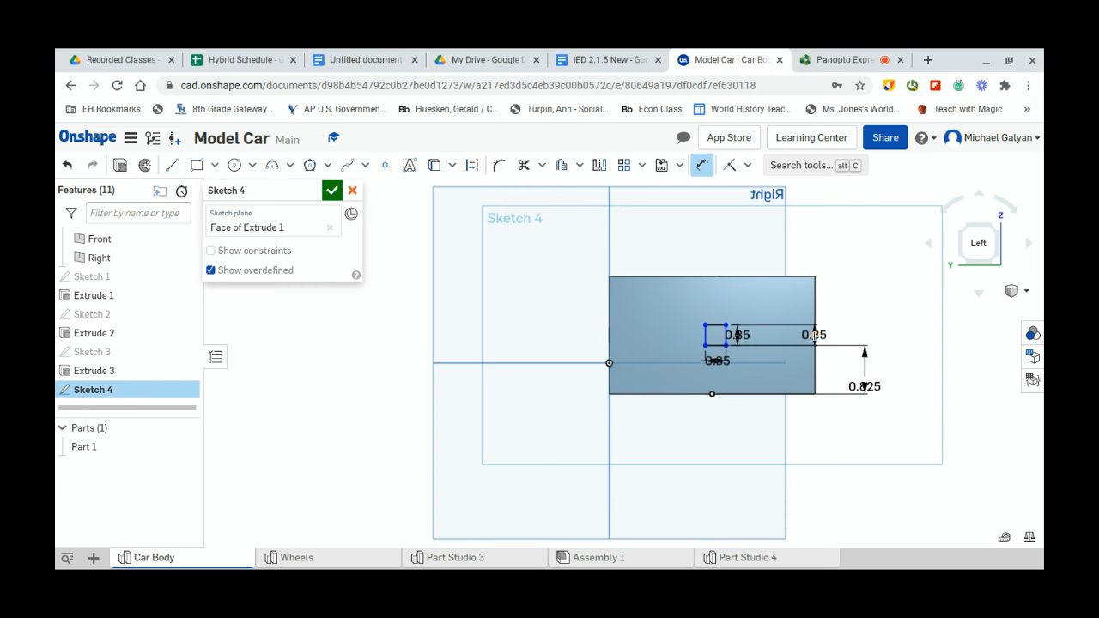
left_click(814, 335)
left_click(808, 249)
type("1")
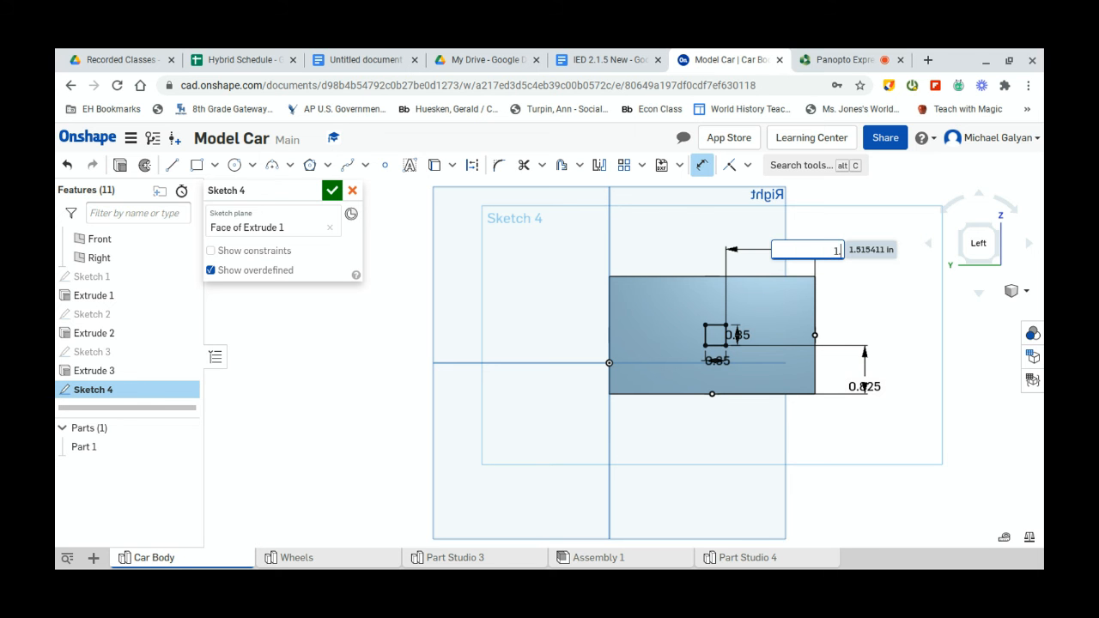
type(".575")
key("Return")
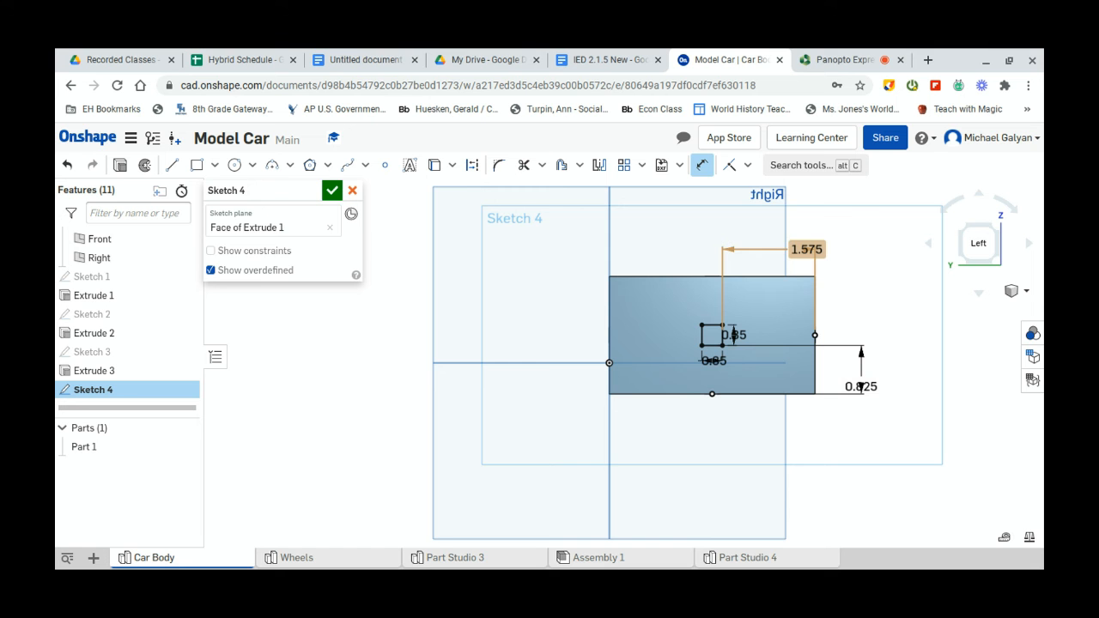
left_click(332, 192)
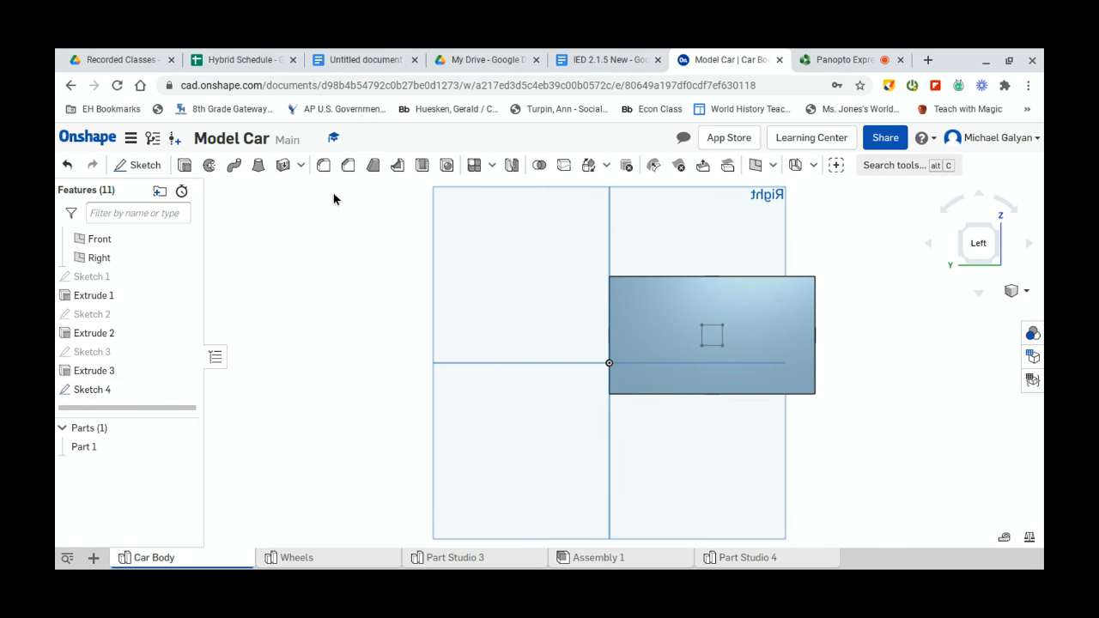
Cut the small square into the car body's end face with a blind Remove extrude 0.35 in deep.
left_click(186, 165)
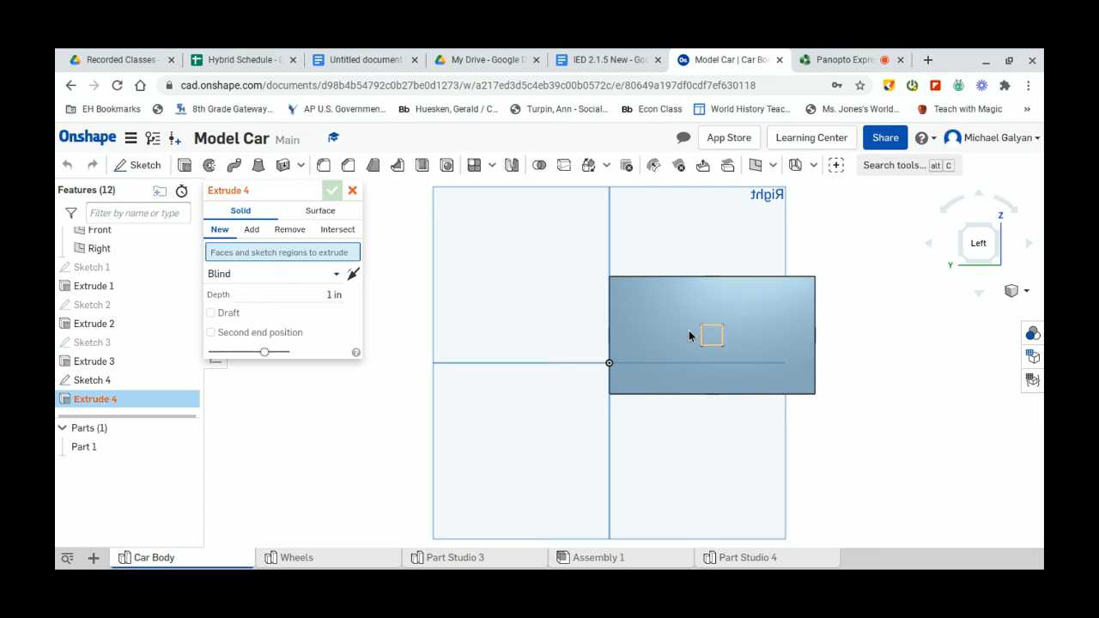
left_click(297, 232)
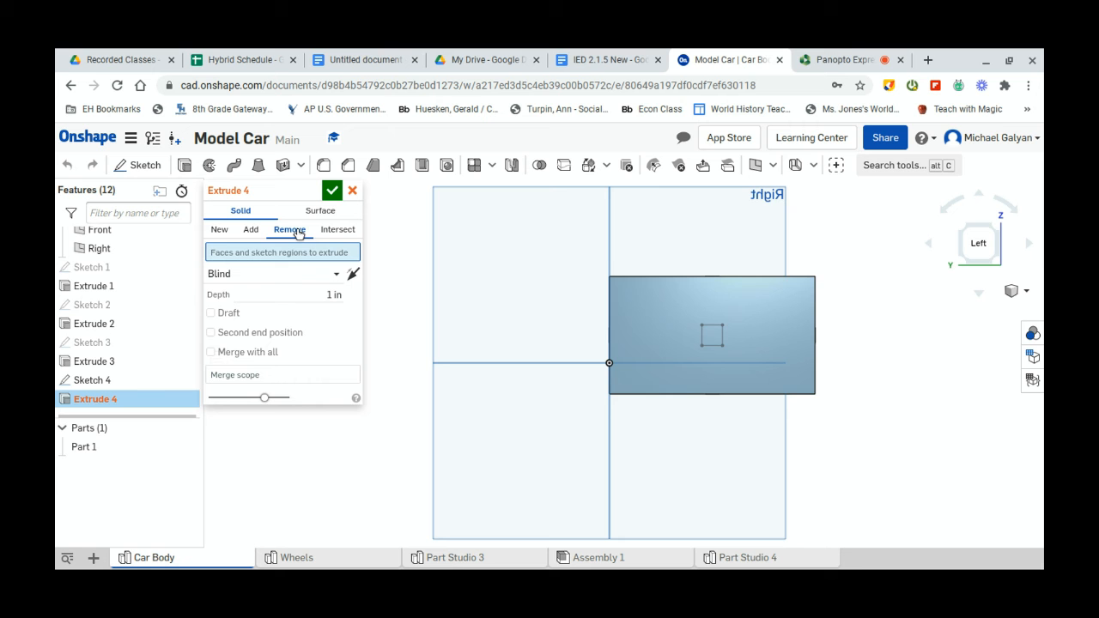
left_click(711, 336)
left_click(336, 308)
type(".35")
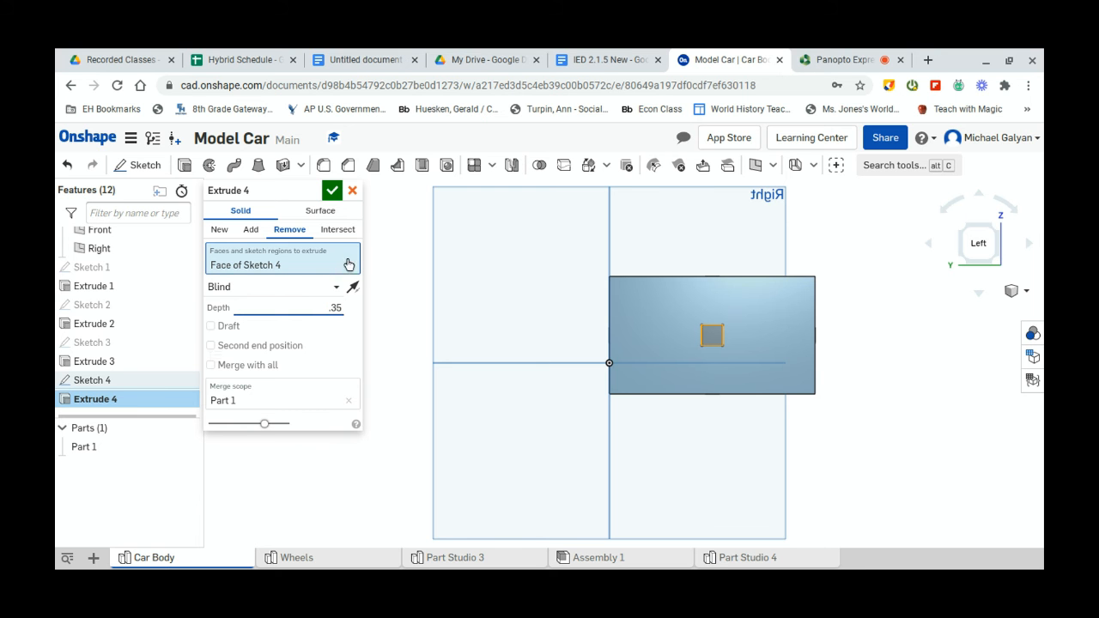
left_click(333, 192)
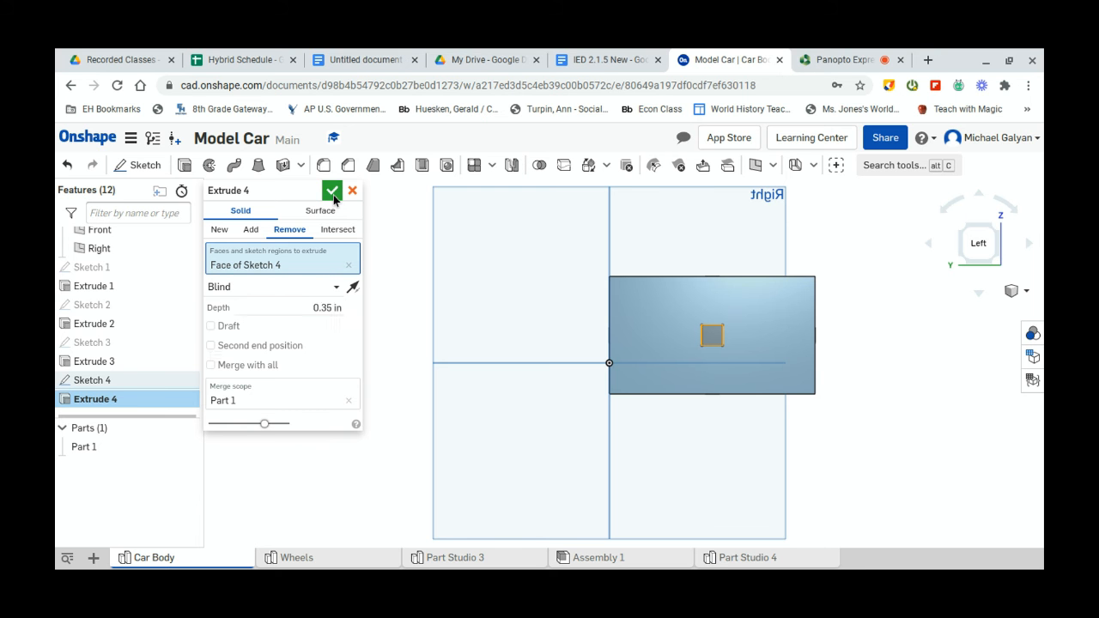
right_click_drag(645, 395, 669, 412)
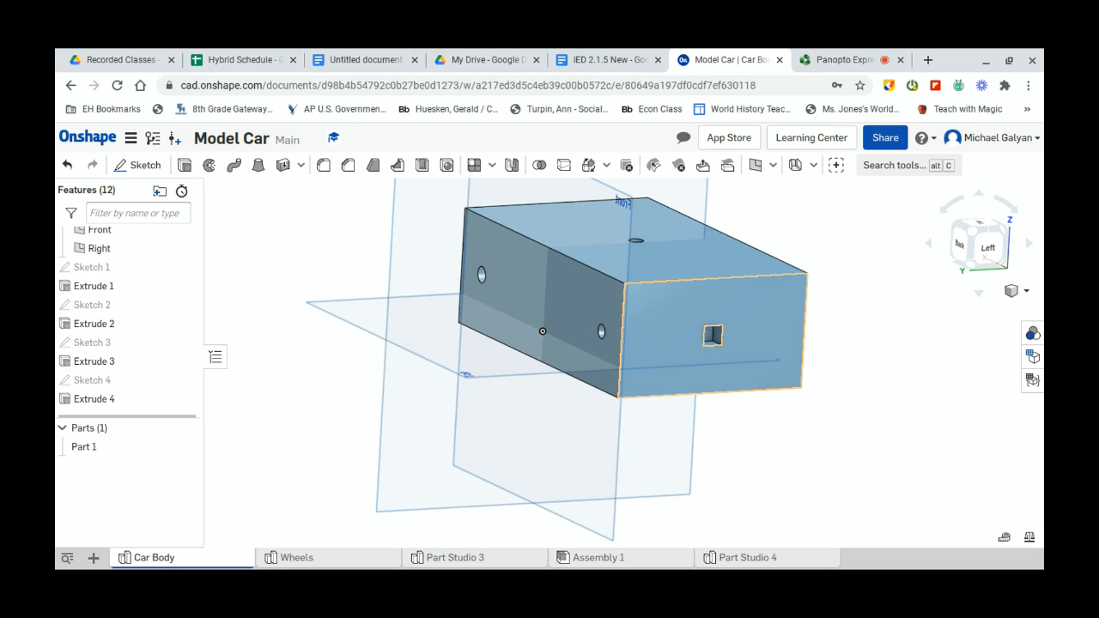
Create a new part studio in the document and rename it Hitch.
left_click(94, 560)
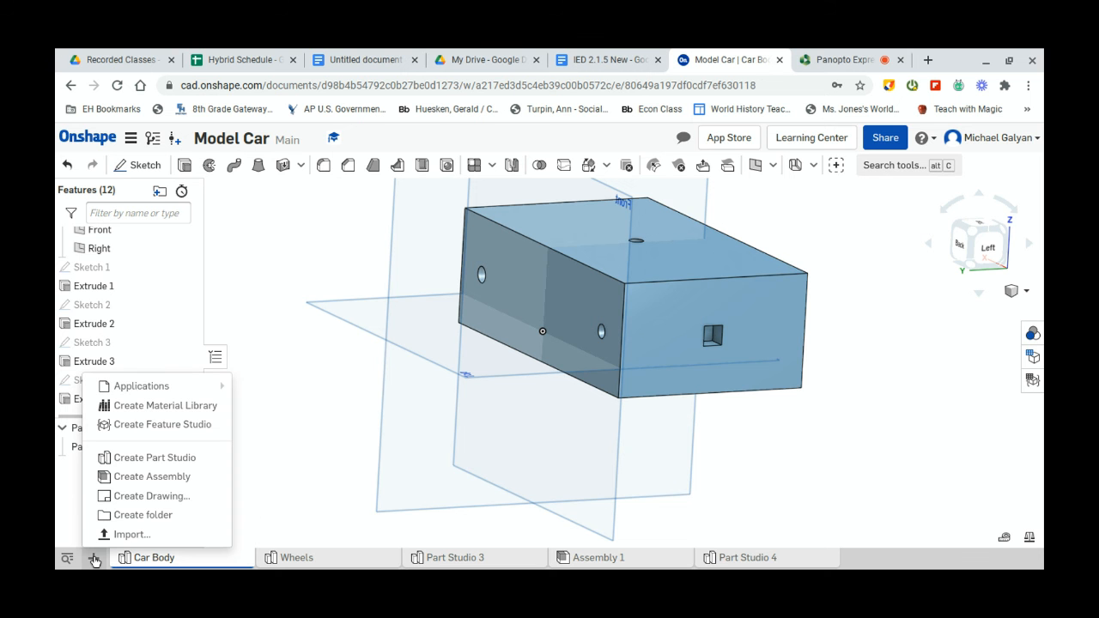
left_click(169, 470)
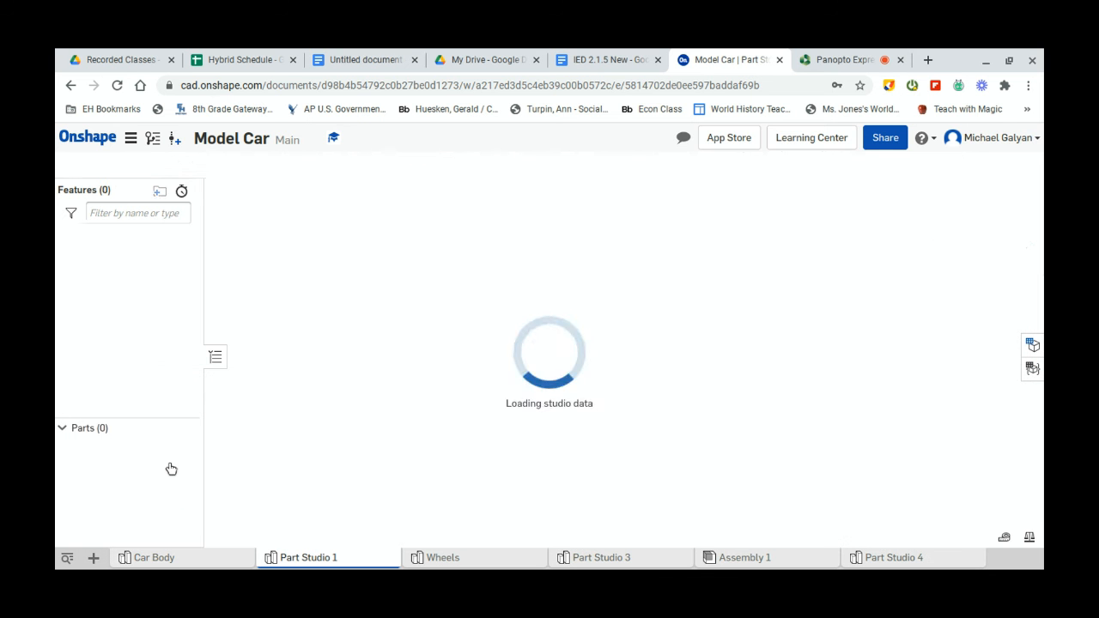
mouse_move(881, 560)
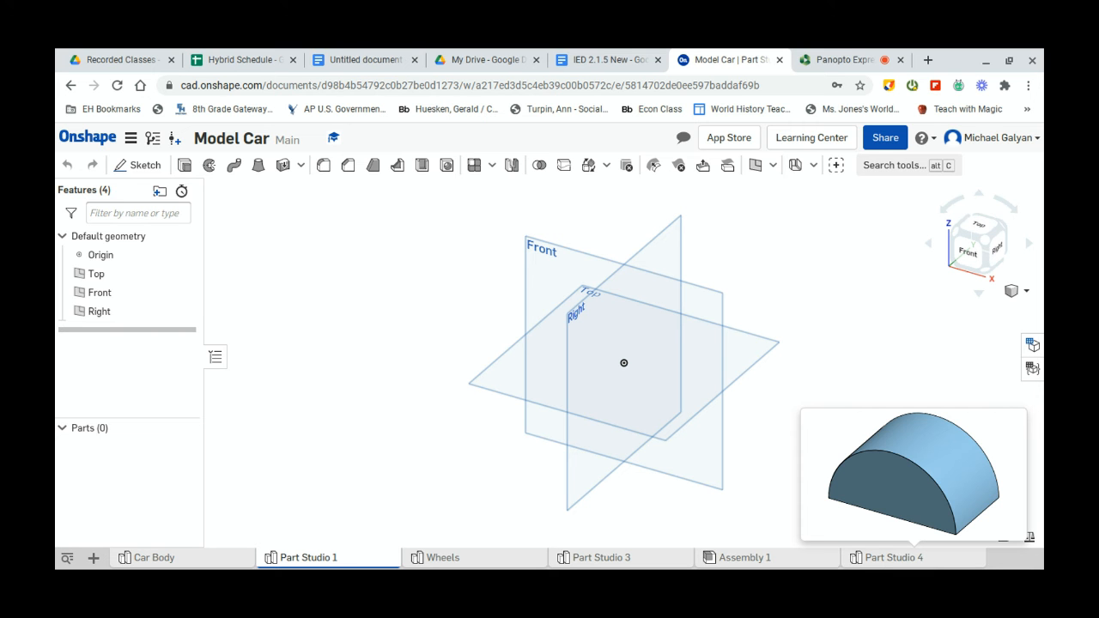
right_click(325, 562)
left_click(308, 441)
type("Hitch")
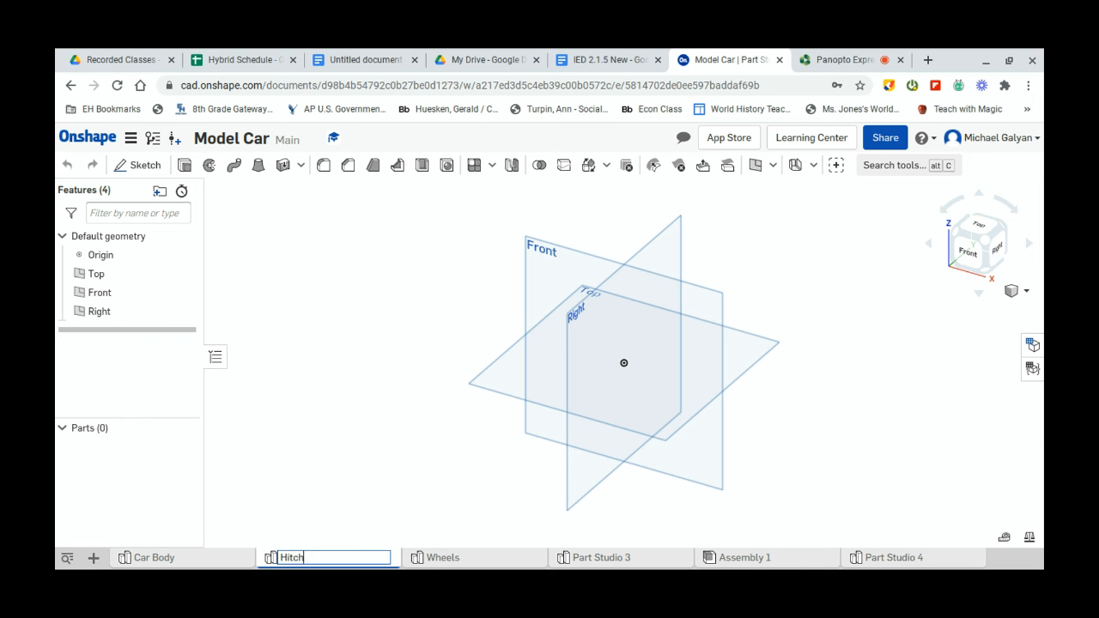
key("Return")
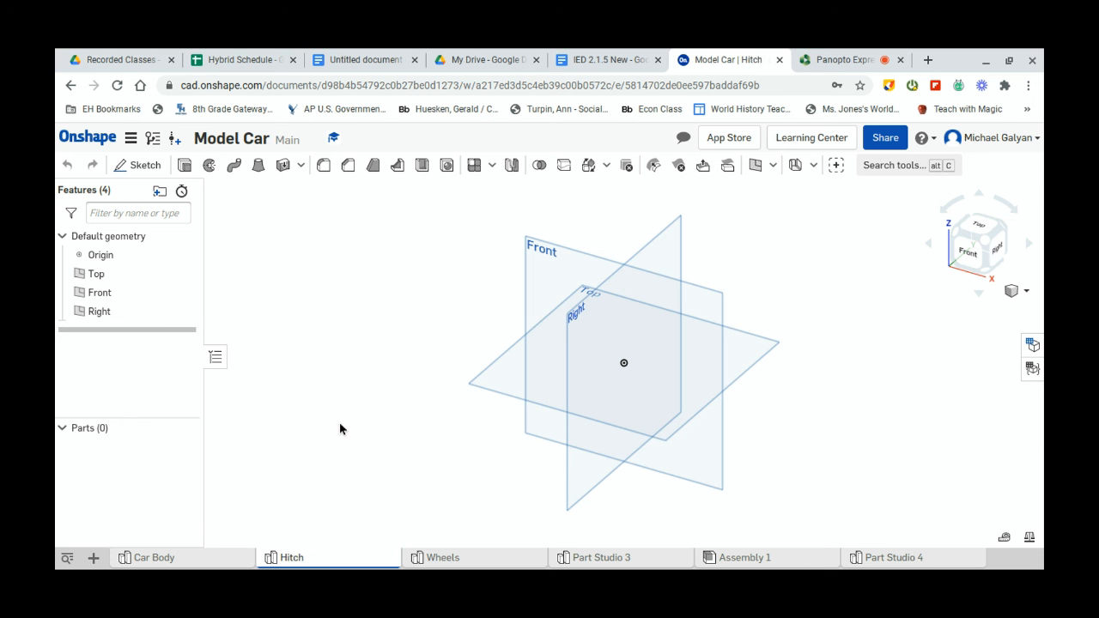
Start a sketch on the Front plane and draw a rectangle about 0.814 by 0.74 in around the origin.
left_click(137, 165)
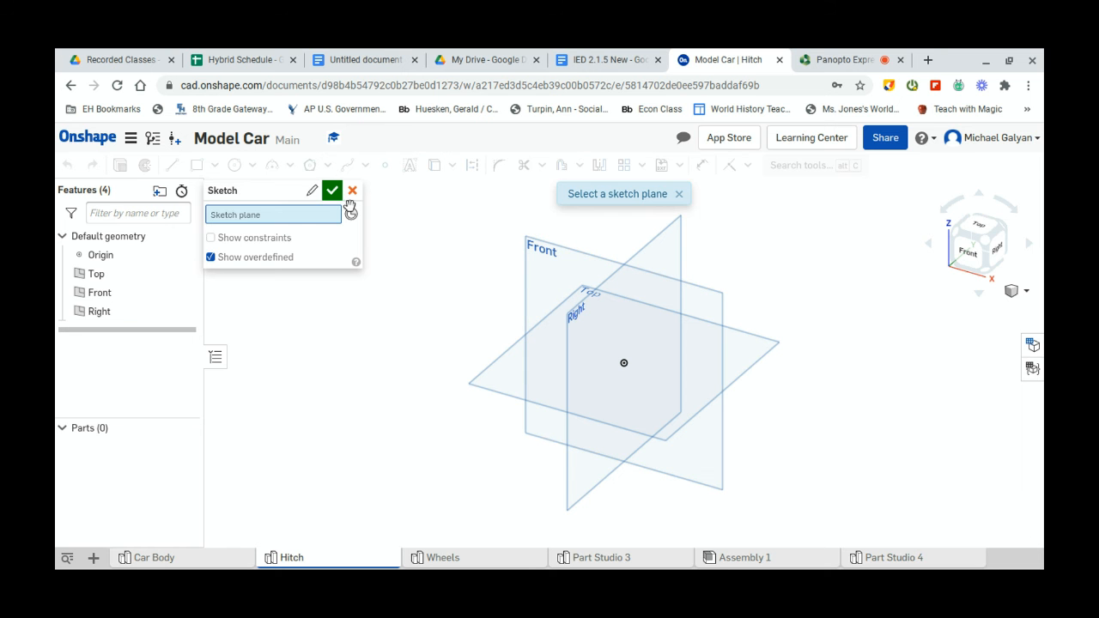
left_click(558, 264)
left_click(972, 255)
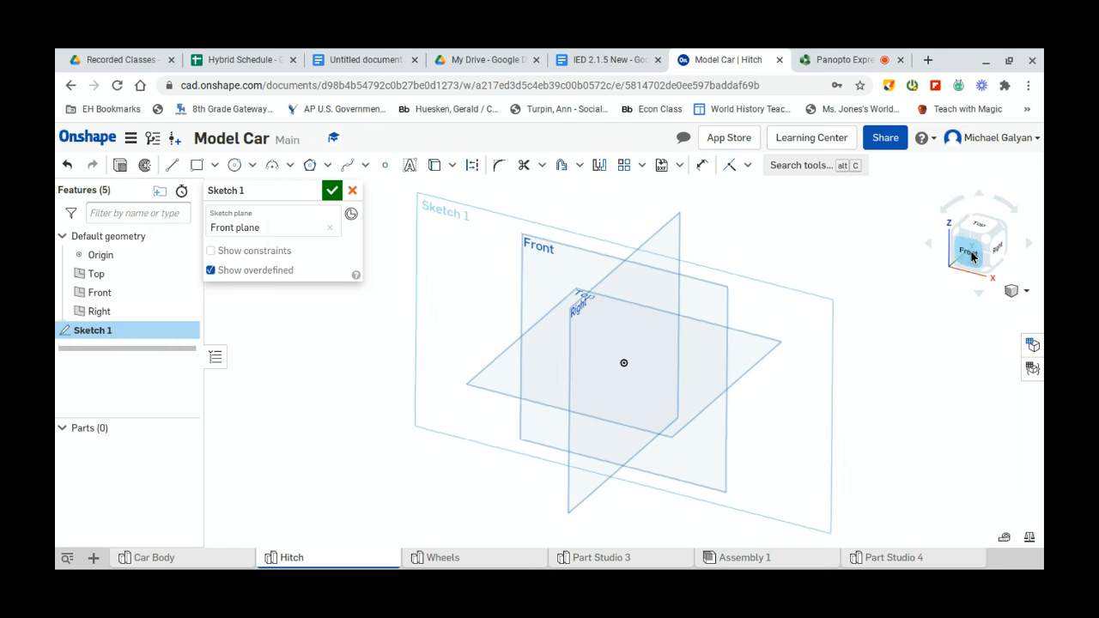
left_click(196, 165)
left_click_drag(604, 344, 652, 387)
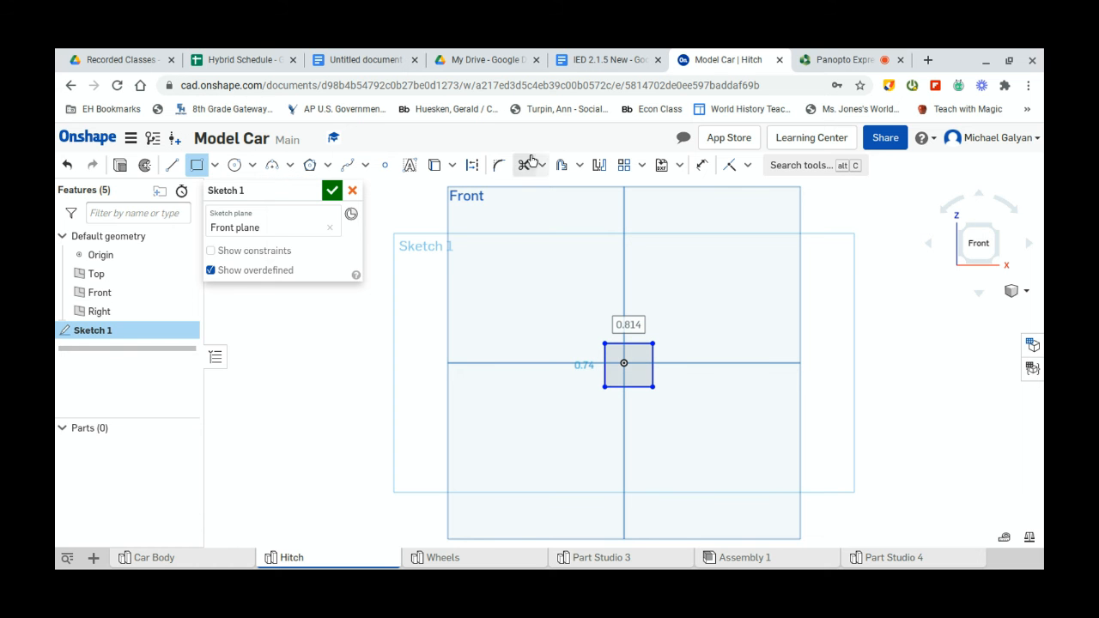
Dimension the hitch rectangle to 0.35 in wide and 0.35 in high, and finish the sketch.
left_click(702, 165)
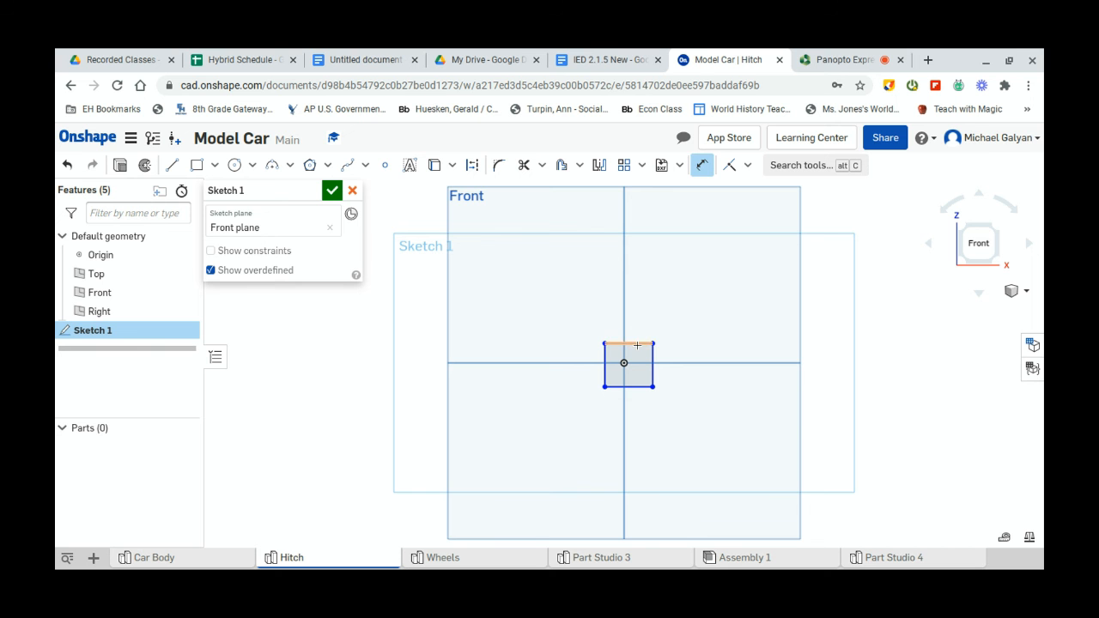
left_click(636, 344)
left_click(639, 327)
type(".25")
key("Return")
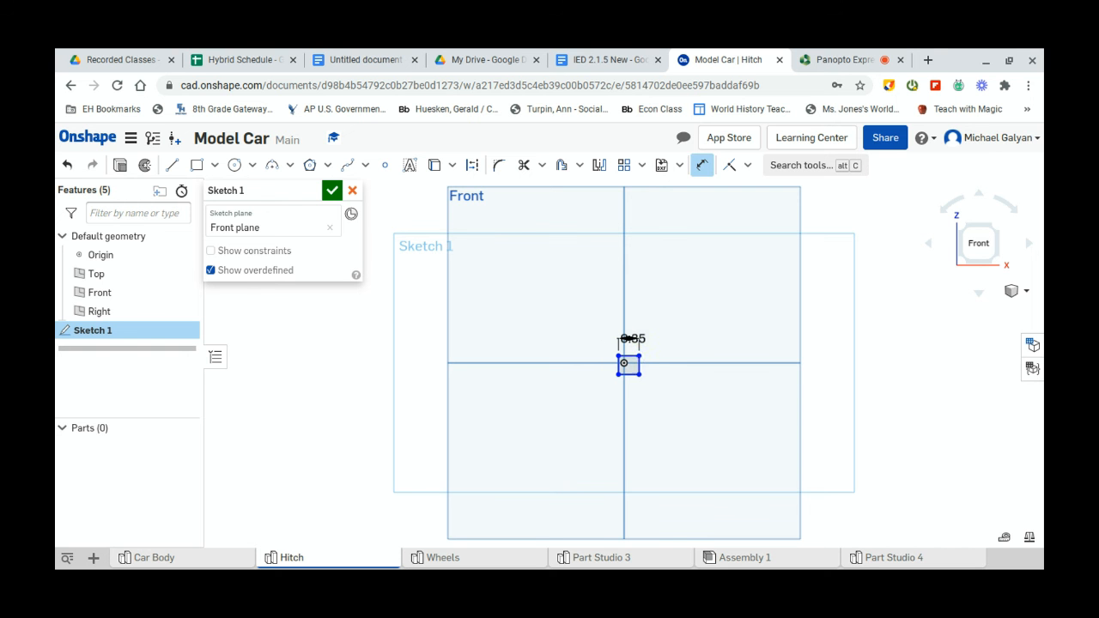
left_click(639, 364)
left_click(655, 369)
type(".25")
key("Return")
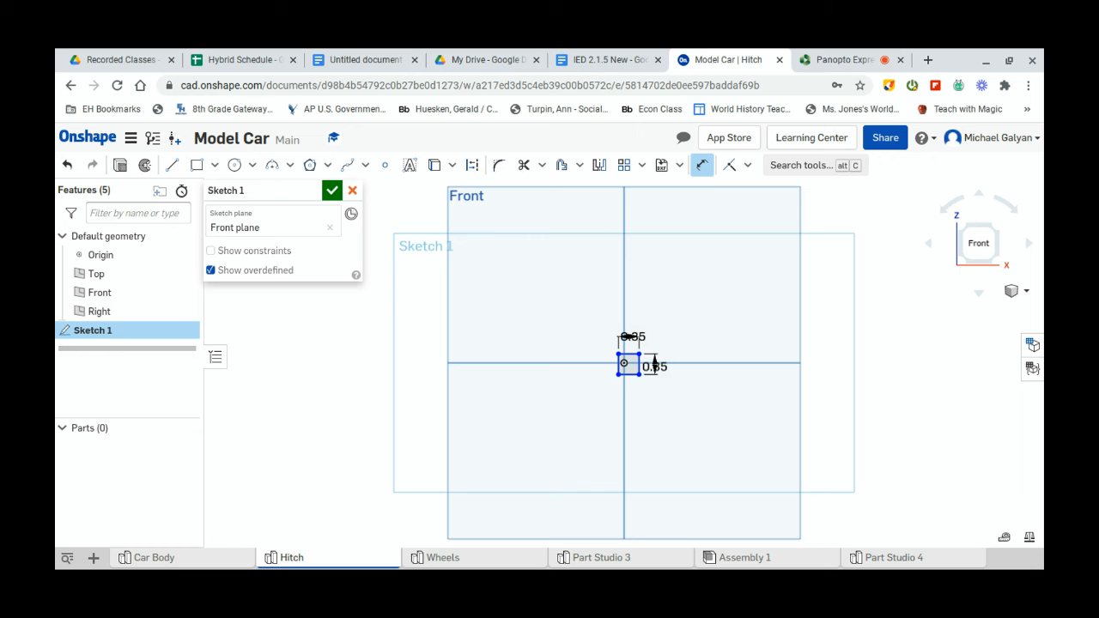
left_click(331, 192)
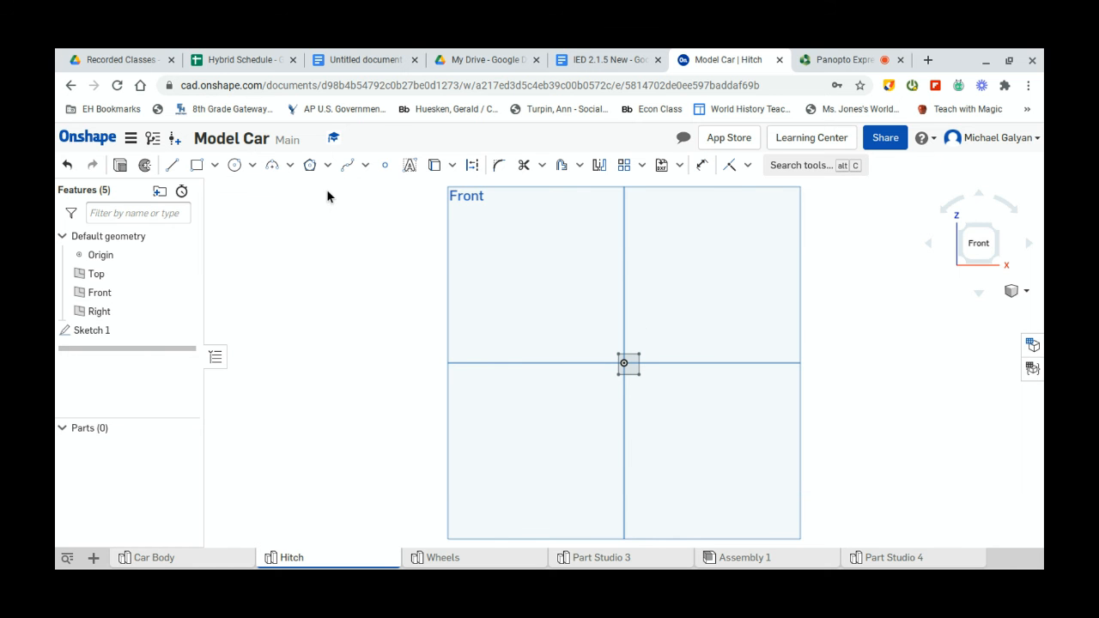
Extrude the hitch square as a new solid with a blind depth of 1.5 in.
left_click(185, 166)
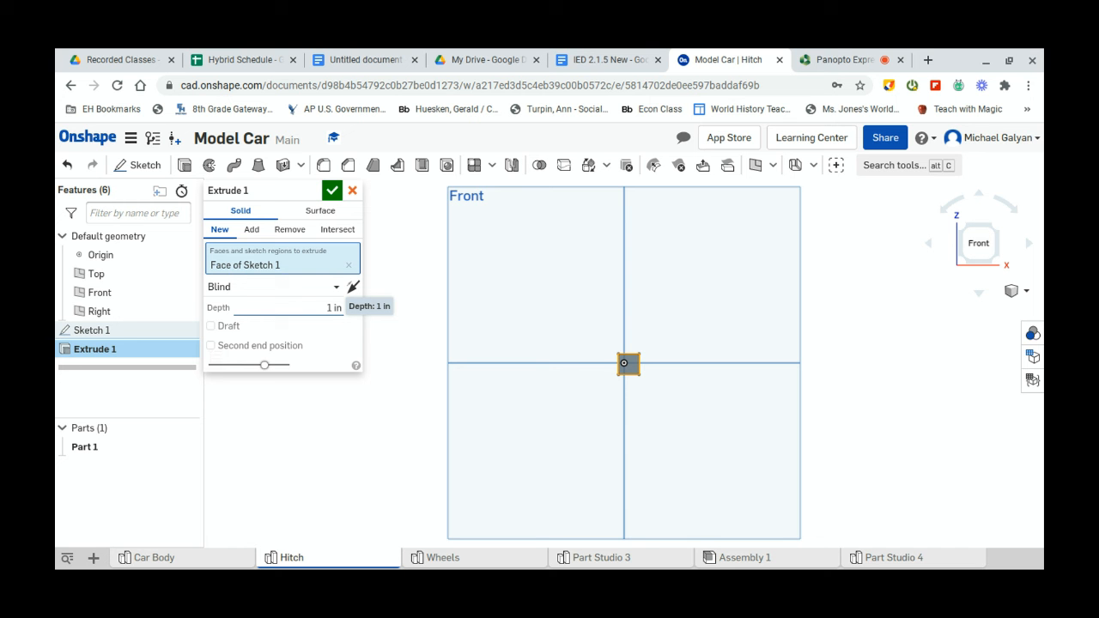
left_click(333, 308)
left_click(333, 309)
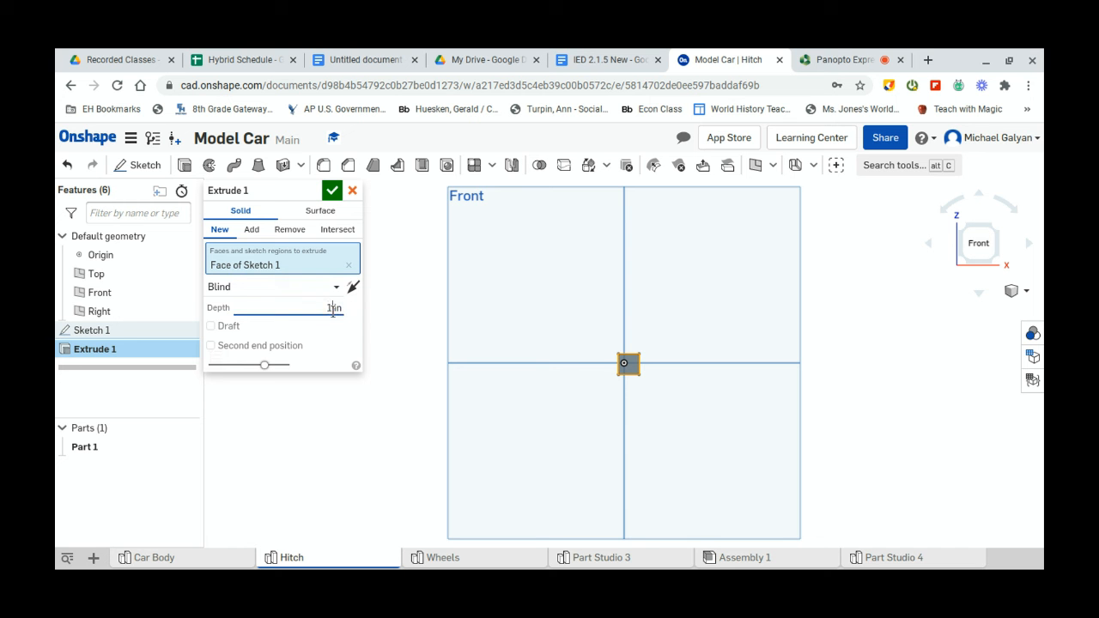
type(".5")
left_click(333, 193)
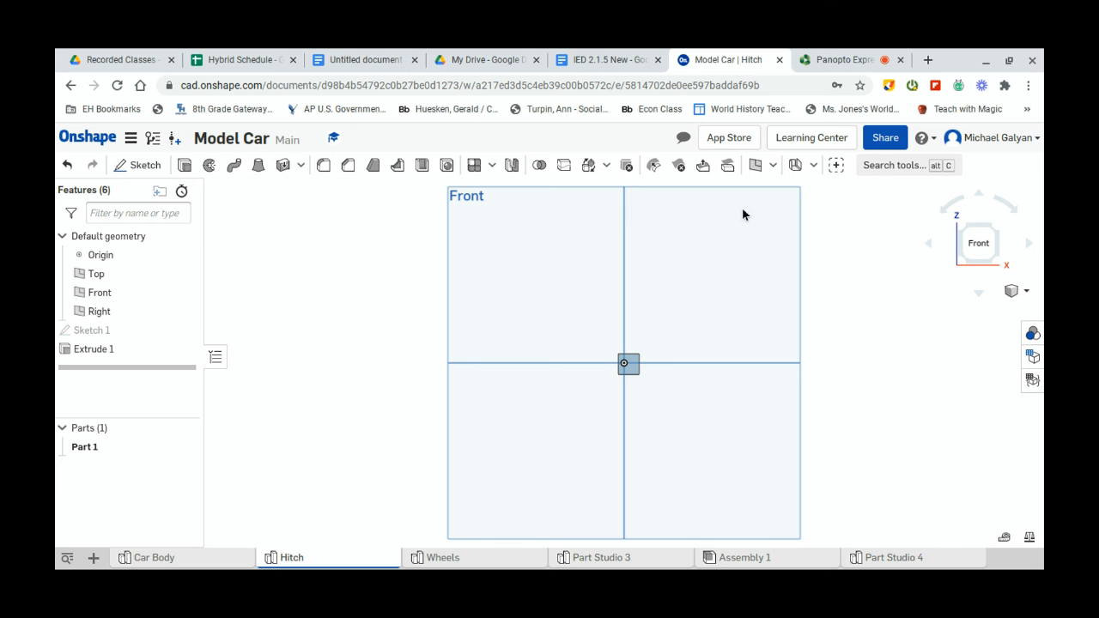
left_click(968, 231)
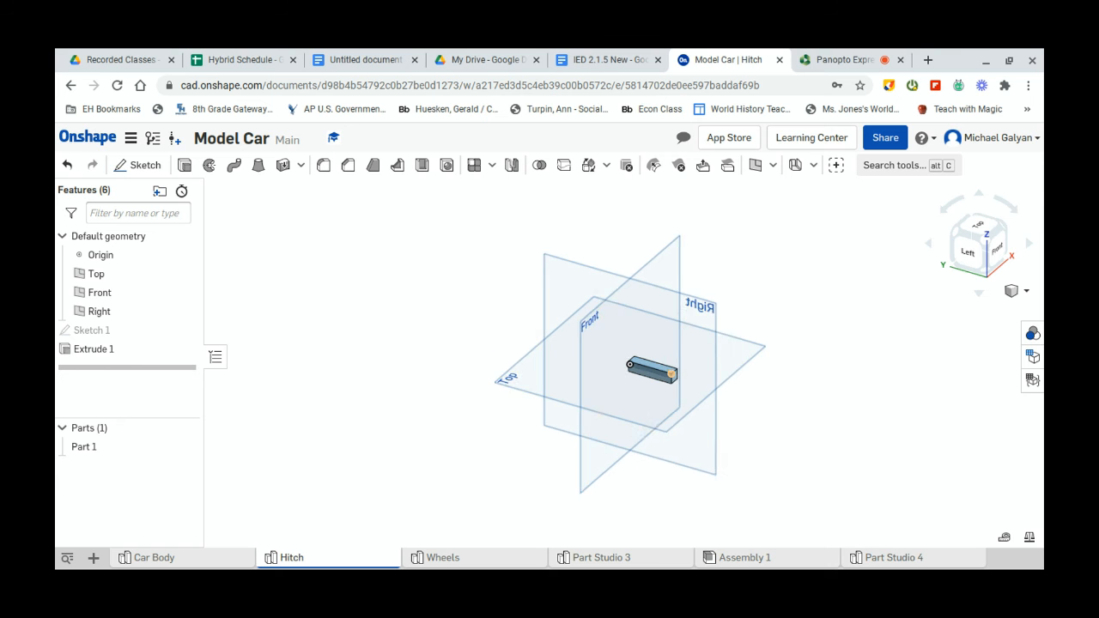
scroll(671, 373, "up", 5)
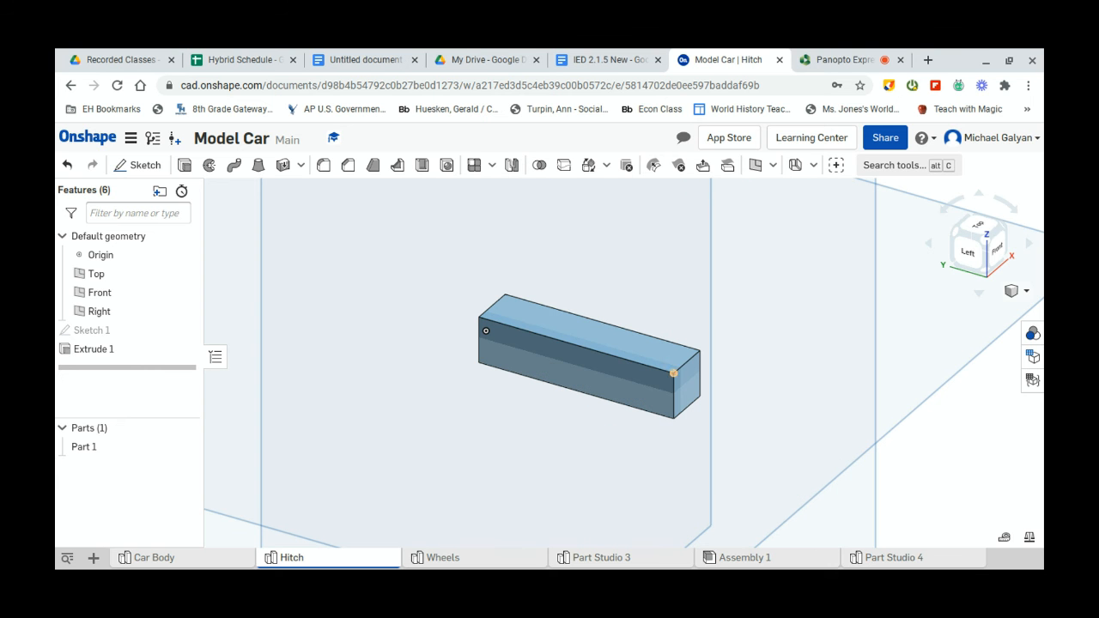
Start a sketch on the hitch bar's top face and draw a circle about 0.284 in in diameter near the end away from the origin.
left_click(143, 165)
left_click(635, 354)
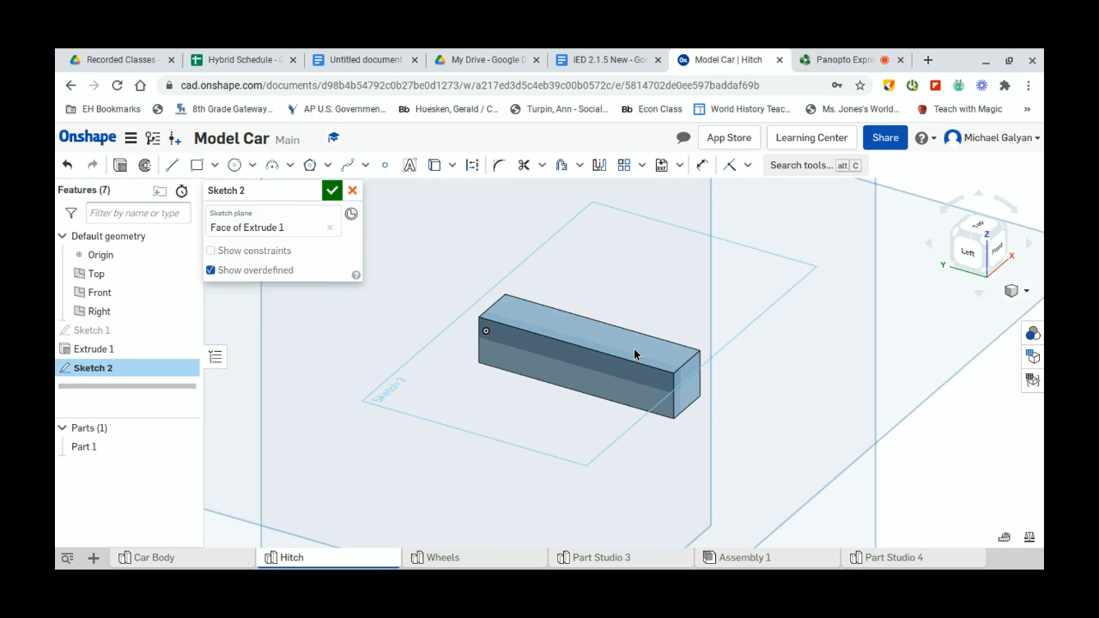
left_click(978, 227)
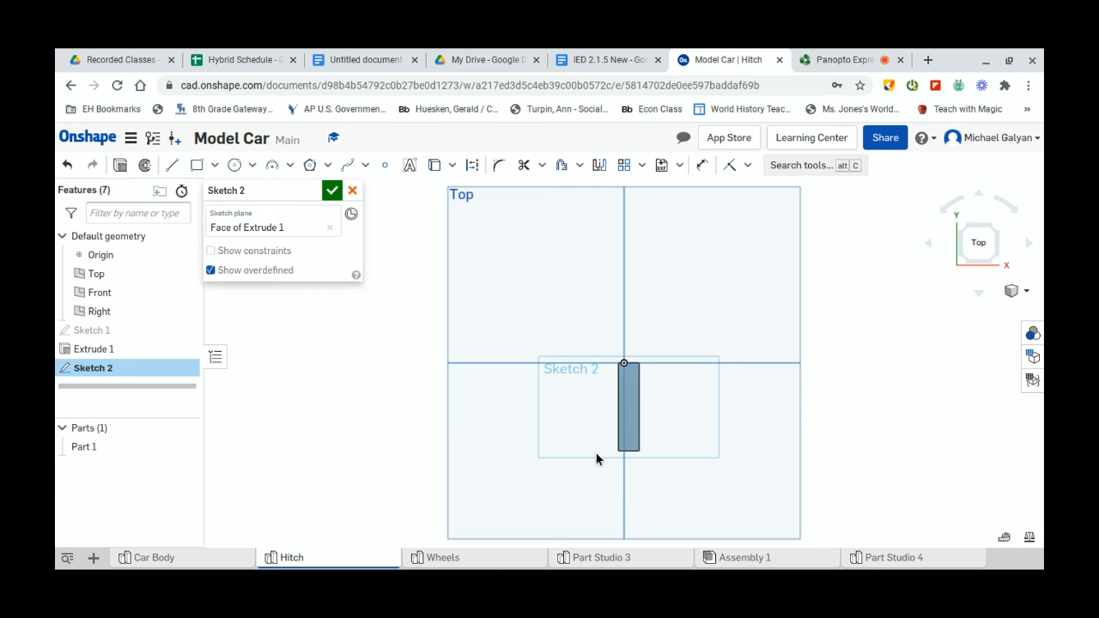
scroll(654, 420, "up", 3)
scroll(530, 378, "up", 1)
left_click(235, 165)
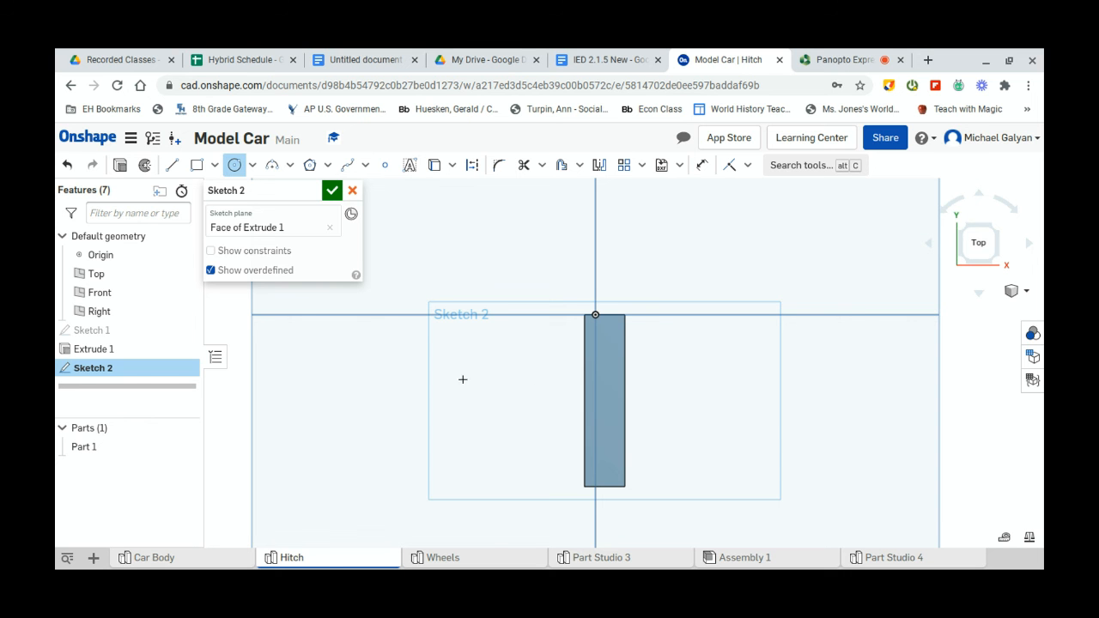
left_click(605, 461)
left_click(612, 474)
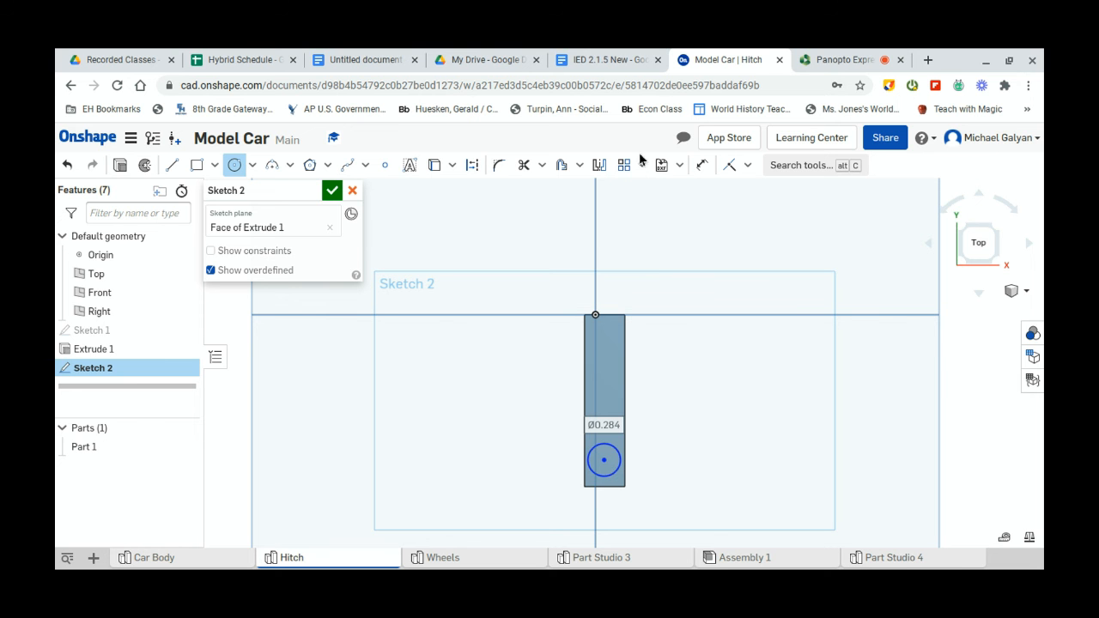
Dimension the circle's diameter to 0.25 in.
left_click(701, 167)
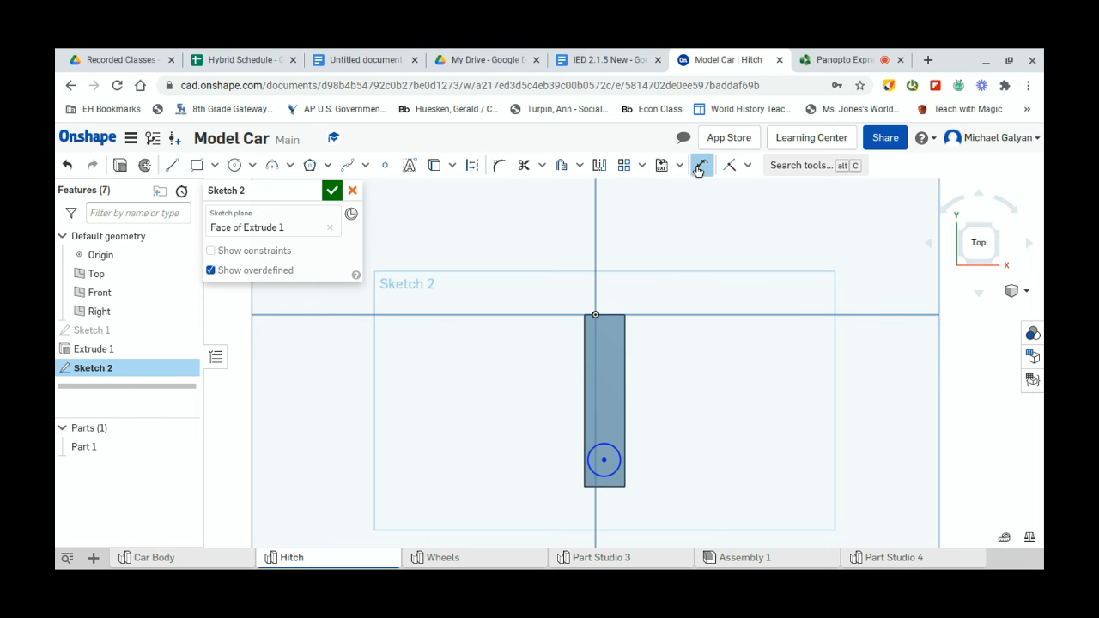
left_click(615, 448)
left_click(636, 434)
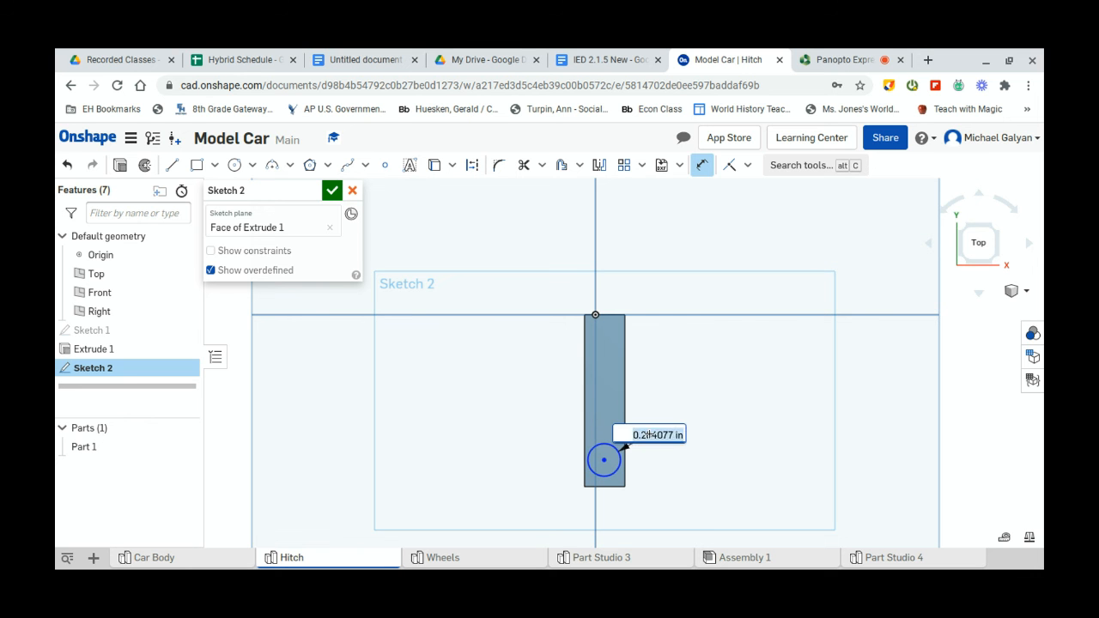
key("BackSpace")
type(".25")
key("Return")
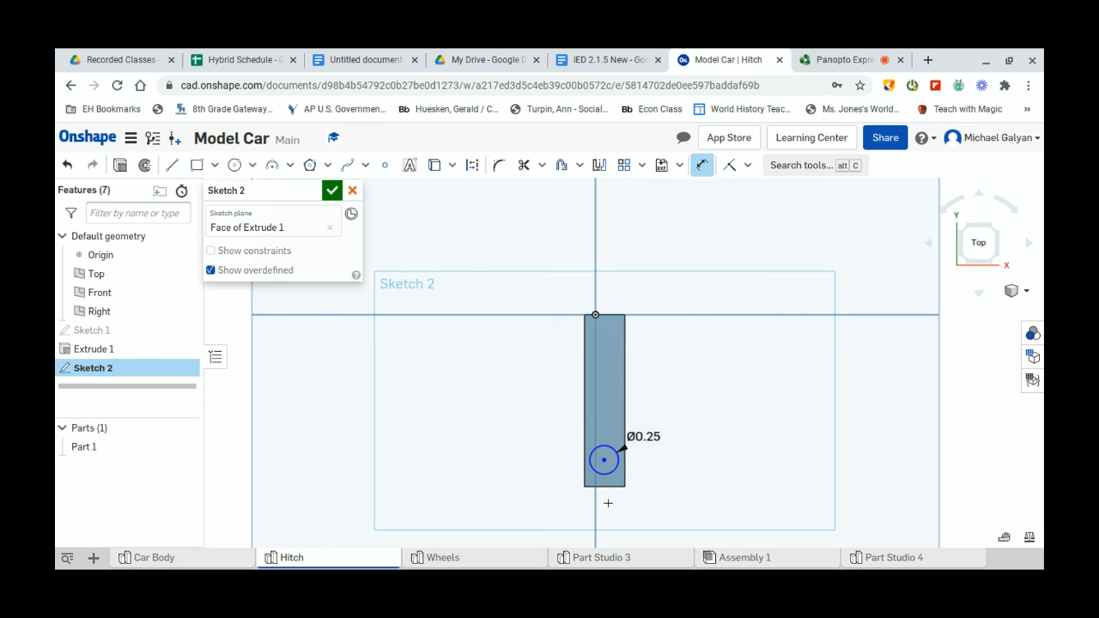
Dimension the circle's center 0.175 in from the bar's long edge on the positive X side.
scroll(606, 503, "up", 3)
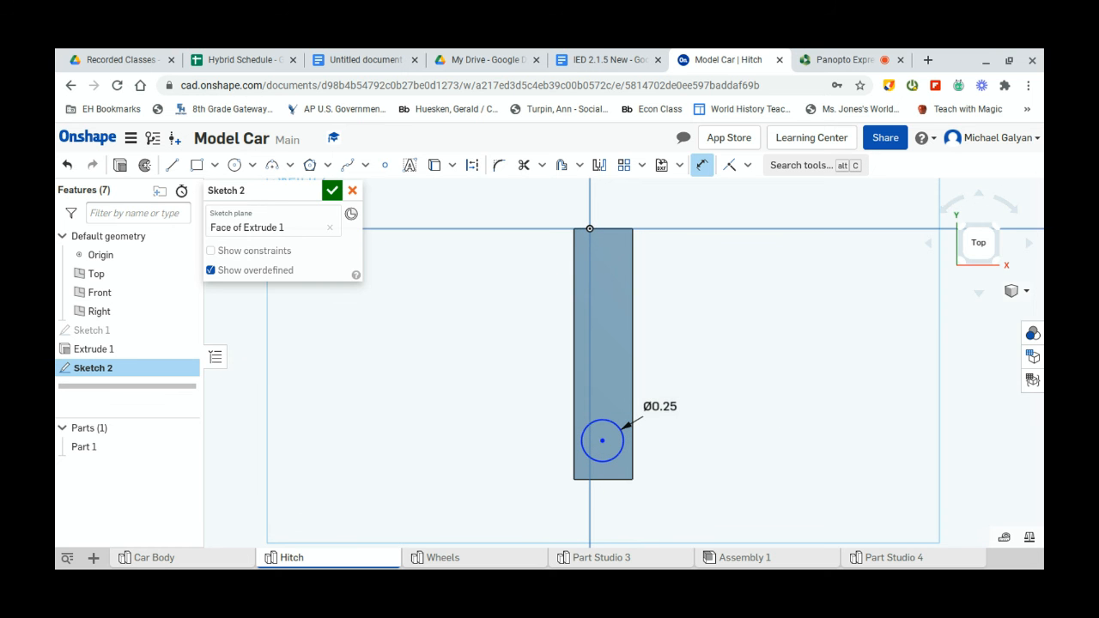
left_click(632, 443)
left_click(622, 502)
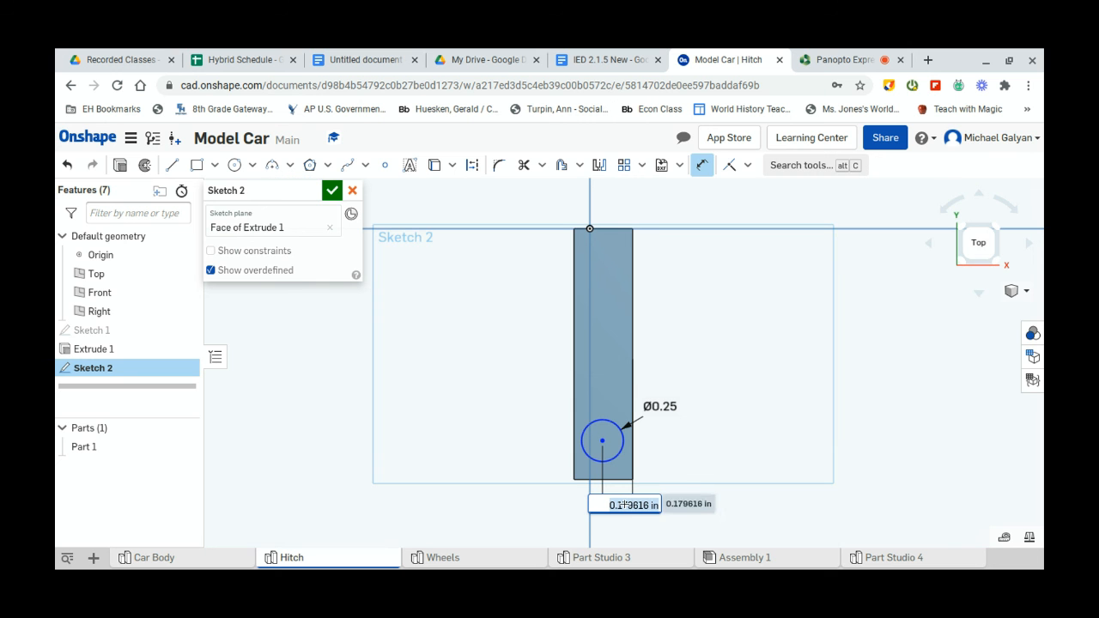
key("BackSpace")
type(".175")
key("Return")
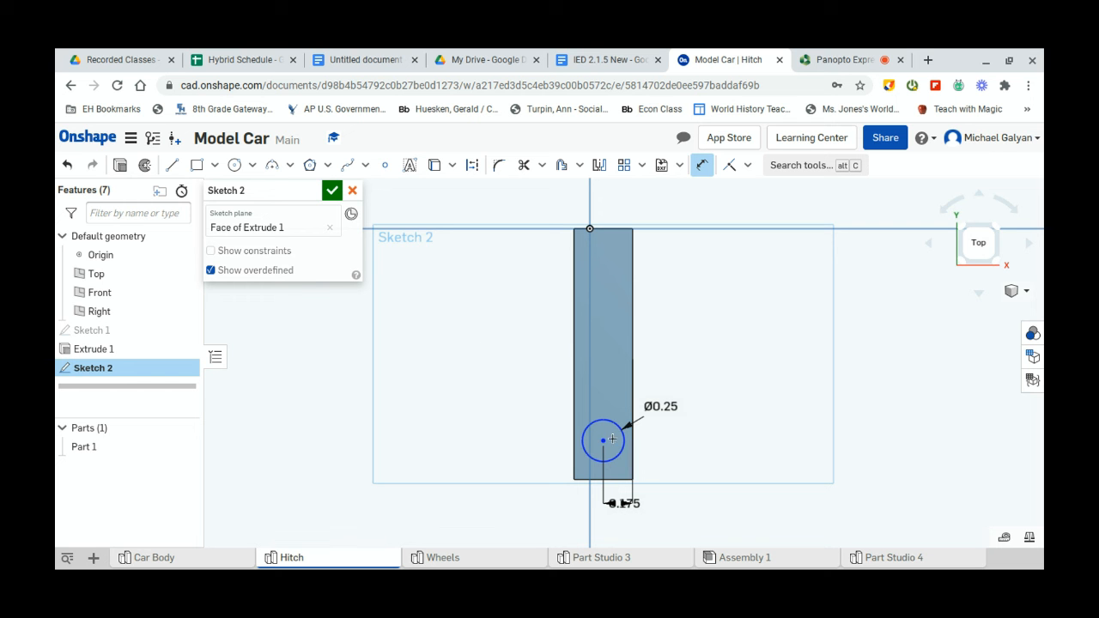
Dimension the circle's center 0.25 in from the bar's nearby short end edge and finish the sketch.
left_click(596, 481)
left_click(547, 476)
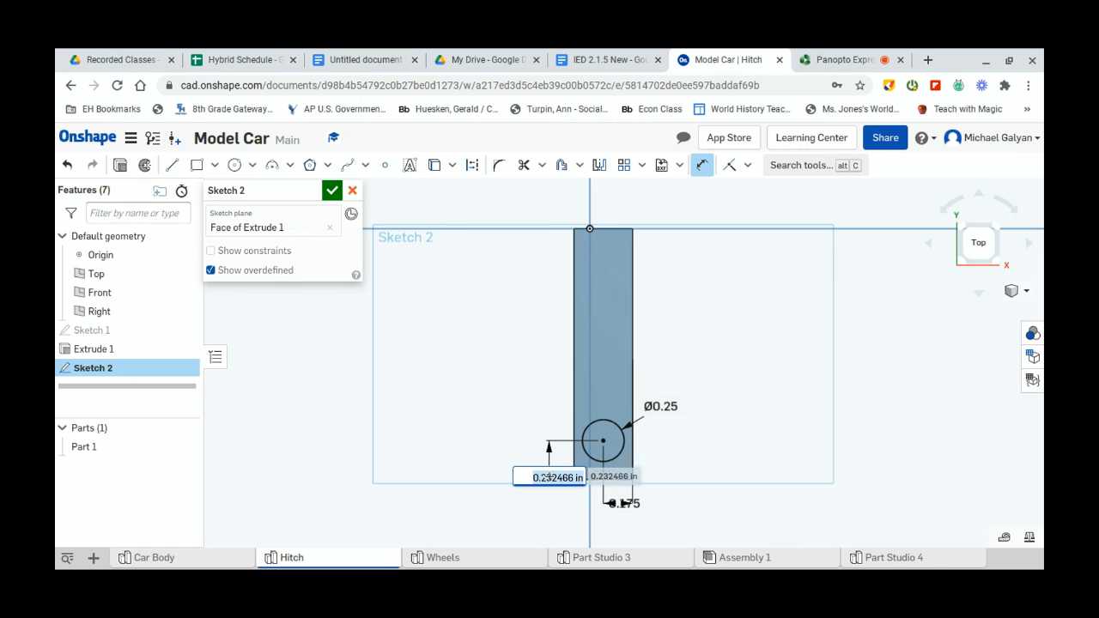
key("BackSpace")
type(".25")
key("Return")
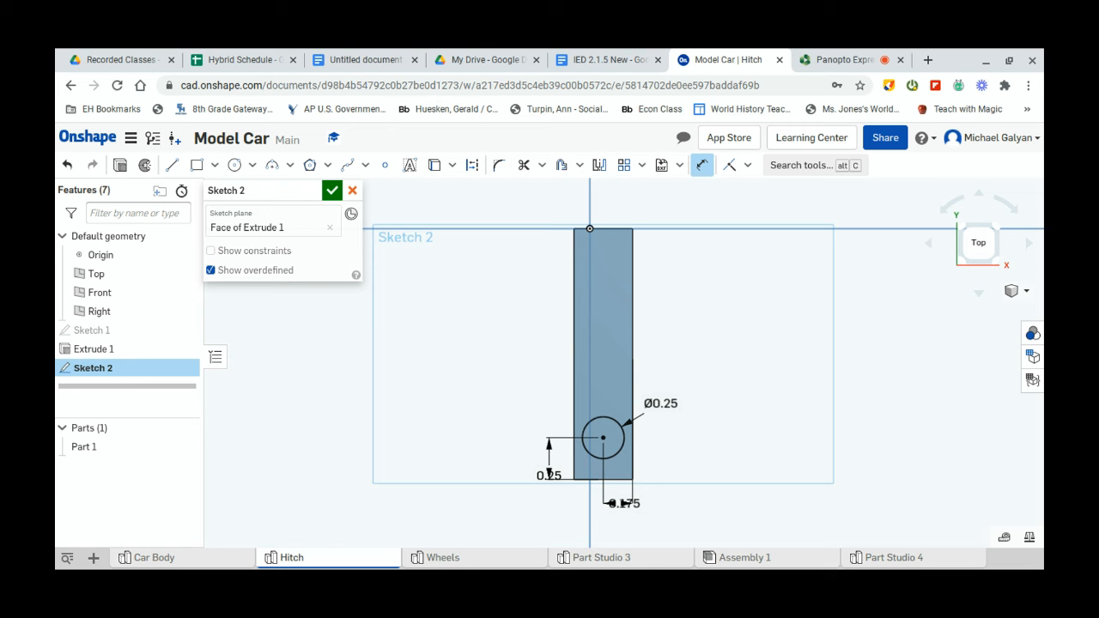
left_click(333, 192)
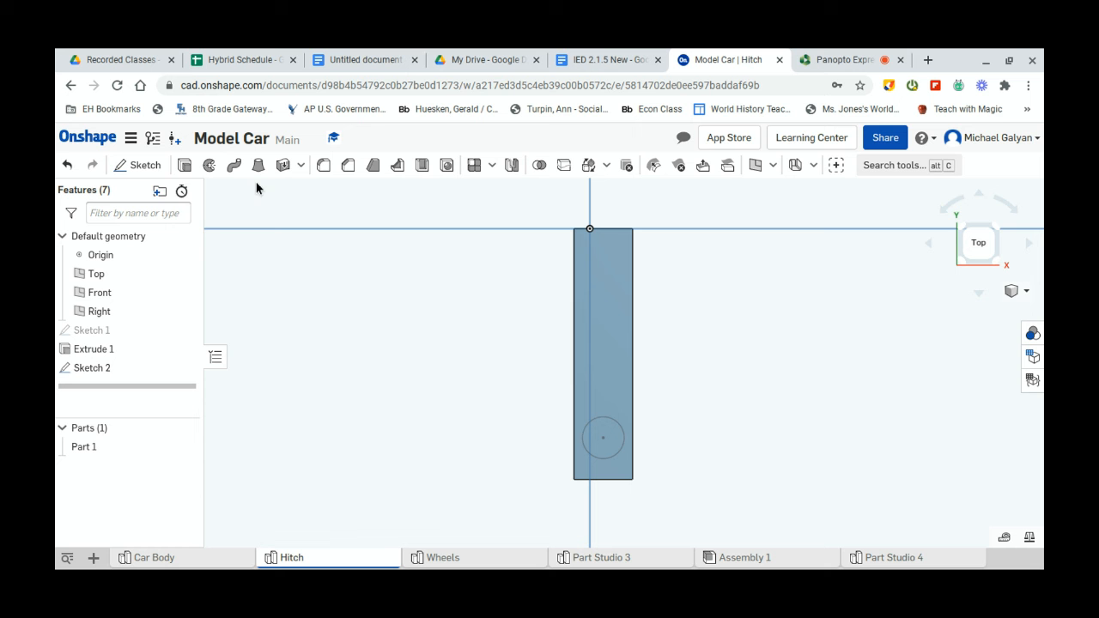
Cut the circle through the hitch bar with a Remove extrude, blind depth 1 in.
left_click(185, 167)
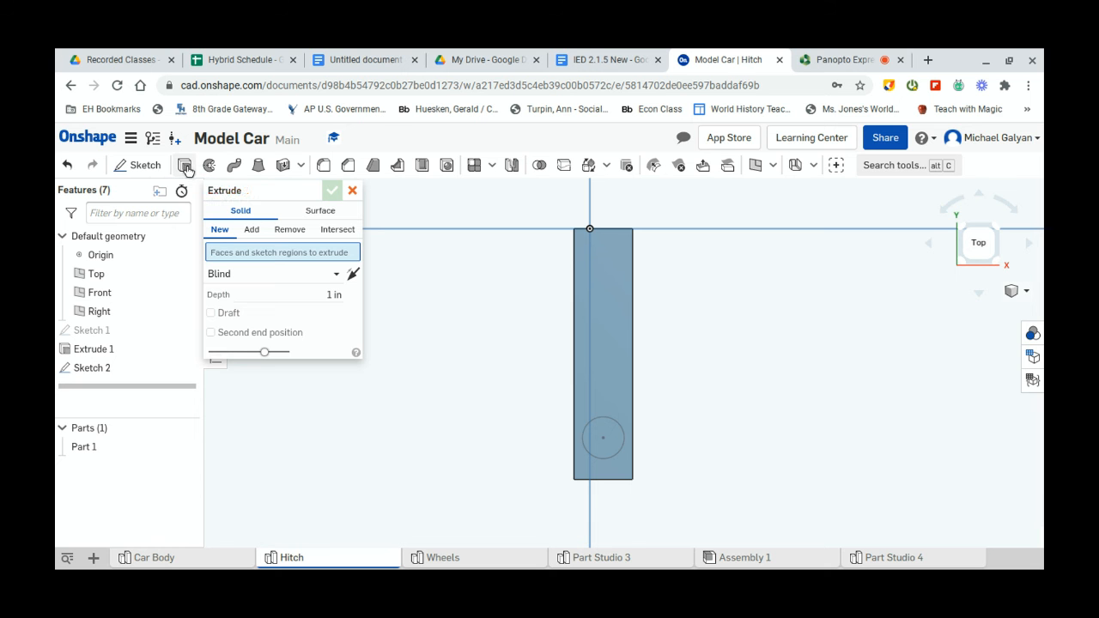
left_click(286, 230)
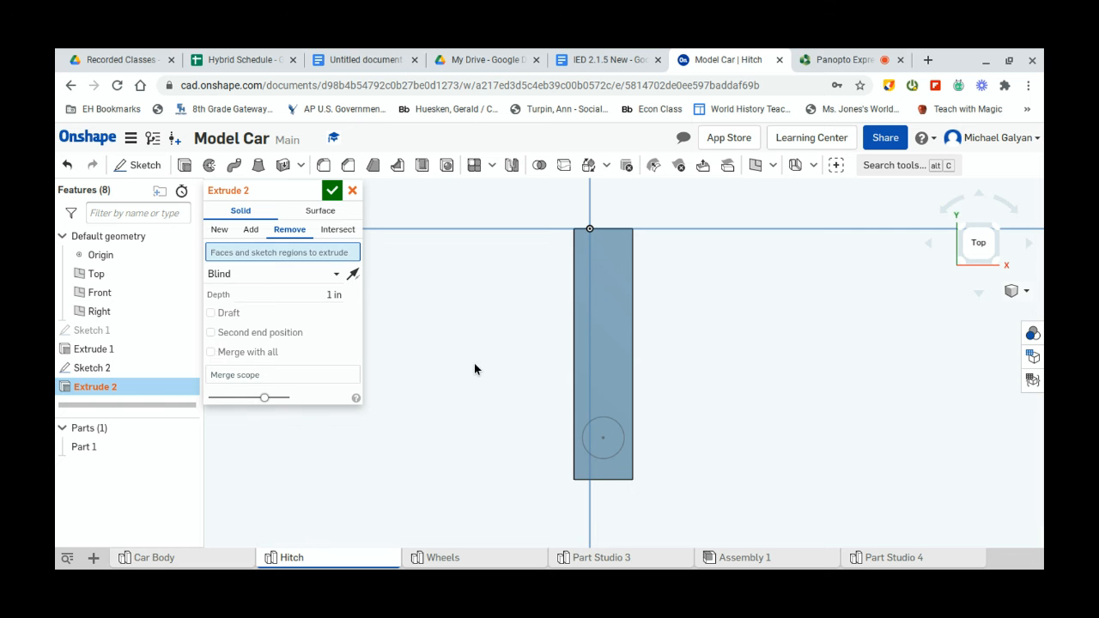
left_click(599, 438)
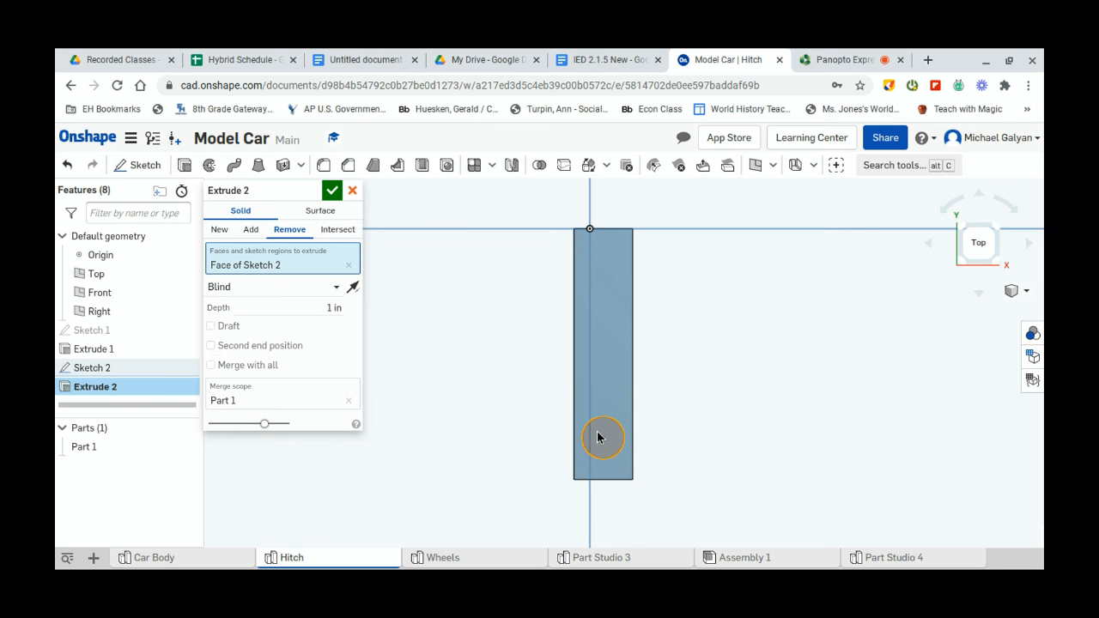
left_click(336, 193)
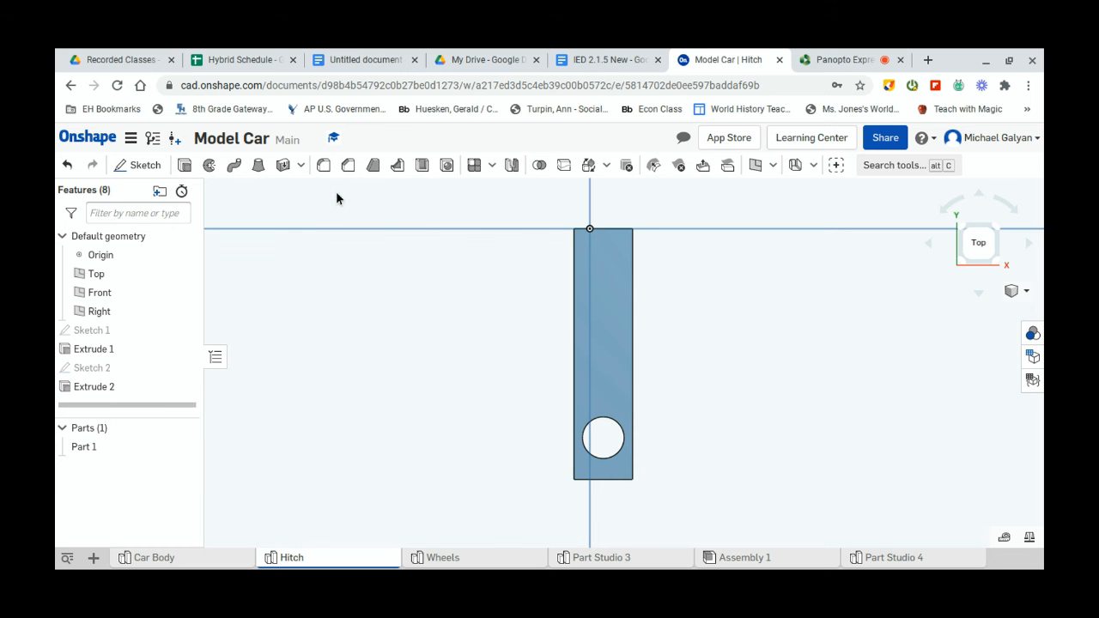
Fillet the two vertical edges at the hitch's hole end with a 0.2 in radius.
mouse_move(696, 426)
right_mouse_down()
mouse_move(716, 413)
mouse_move(699, 414)
right_mouse_up()
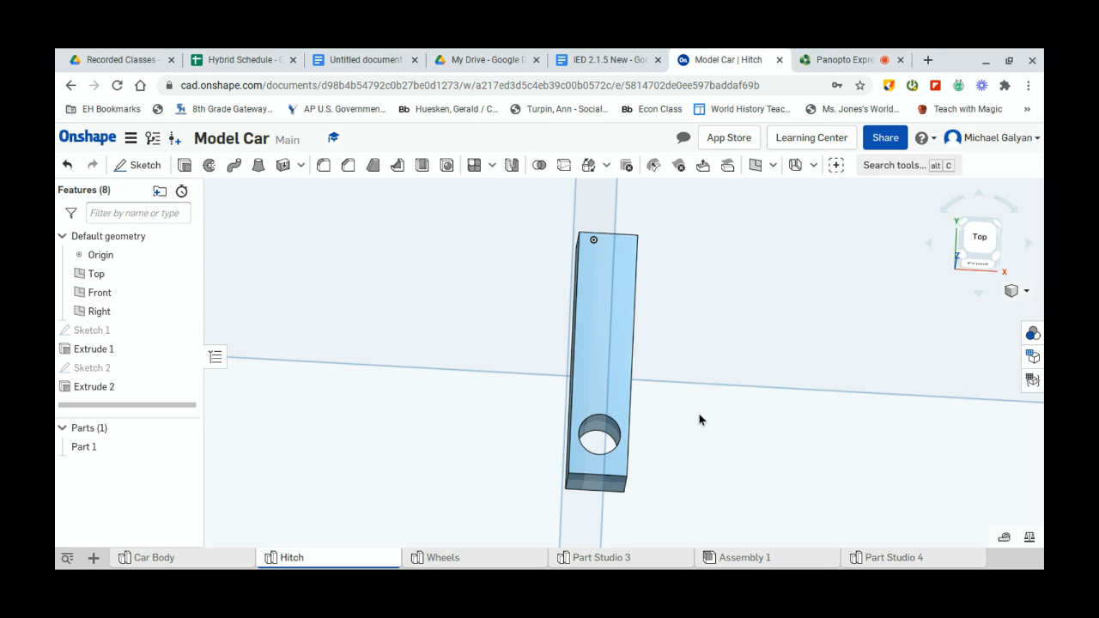
left_click(324, 166)
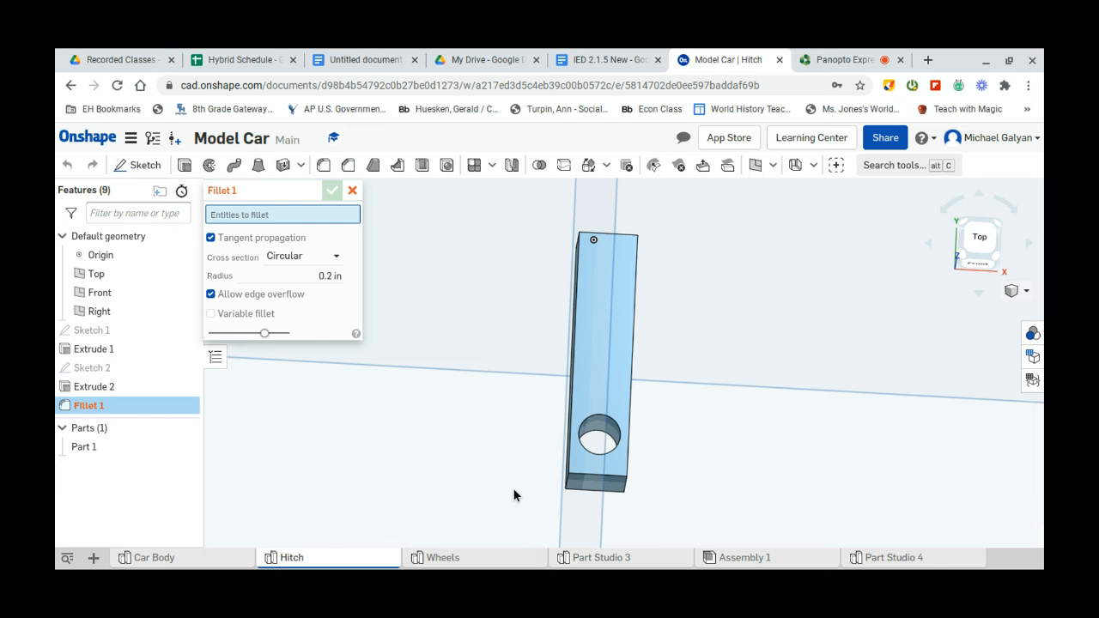
right_click_drag(514, 496, 516, 473)
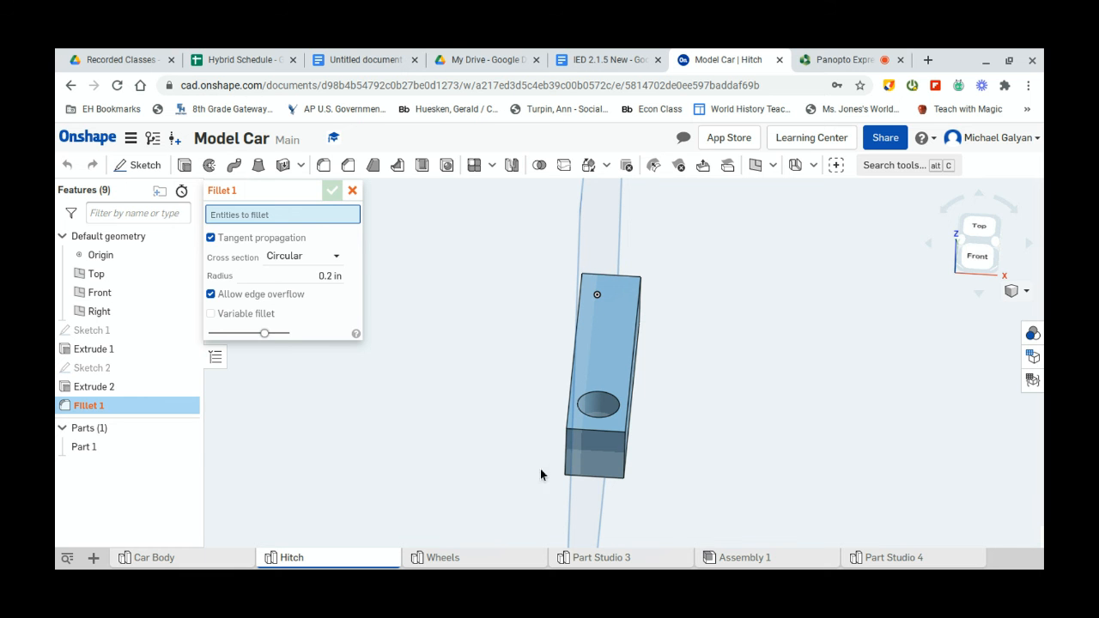
left_click(564, 461)
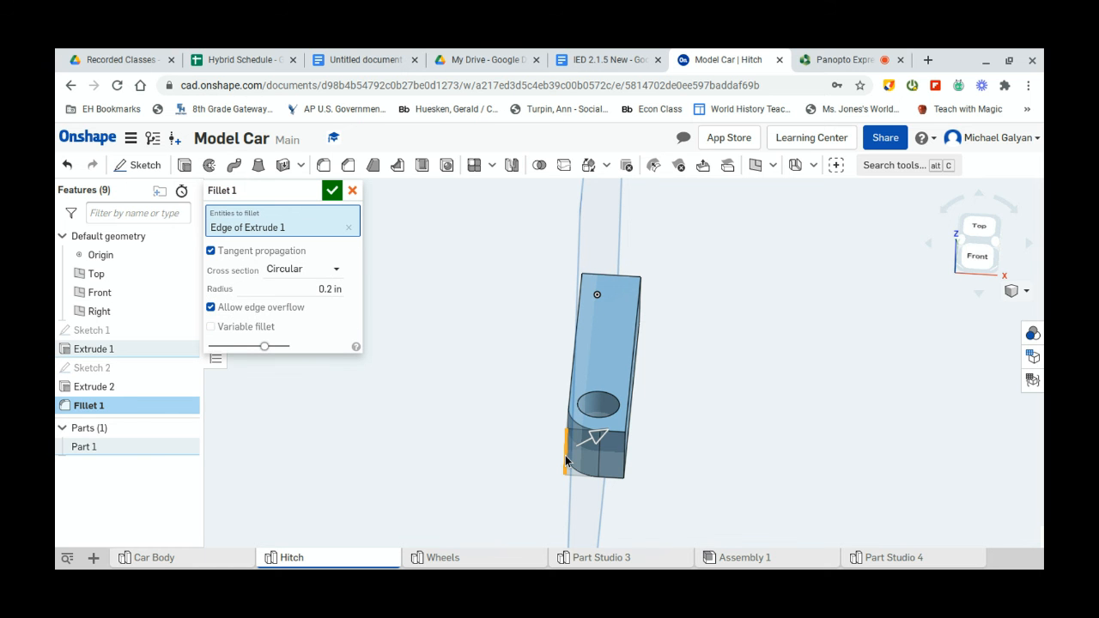
left_click(622, 457)
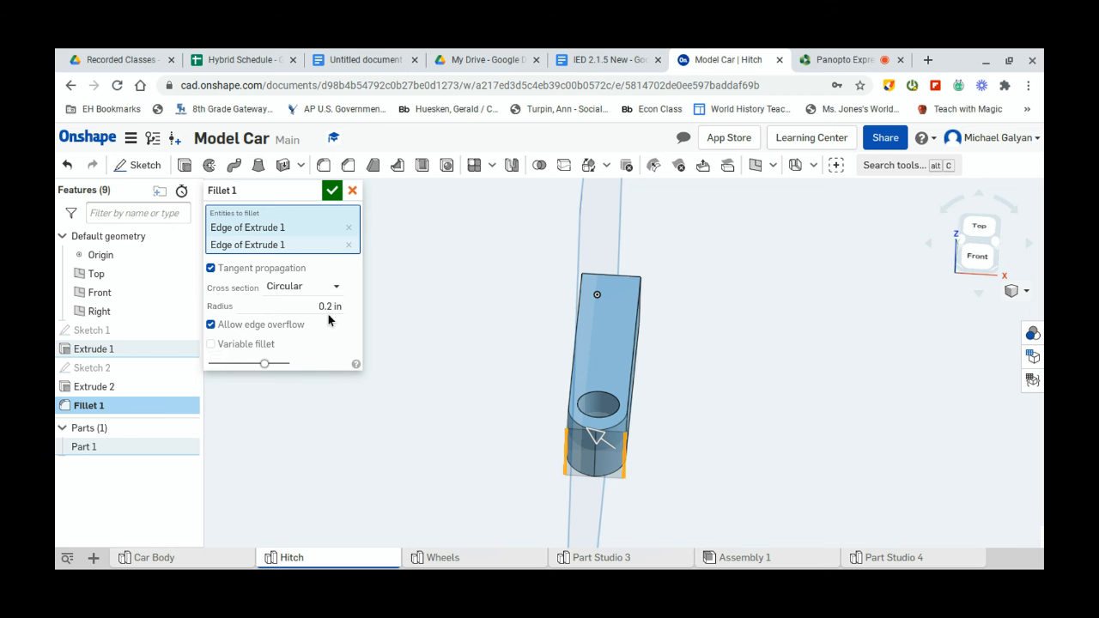
left_click(332, 191)
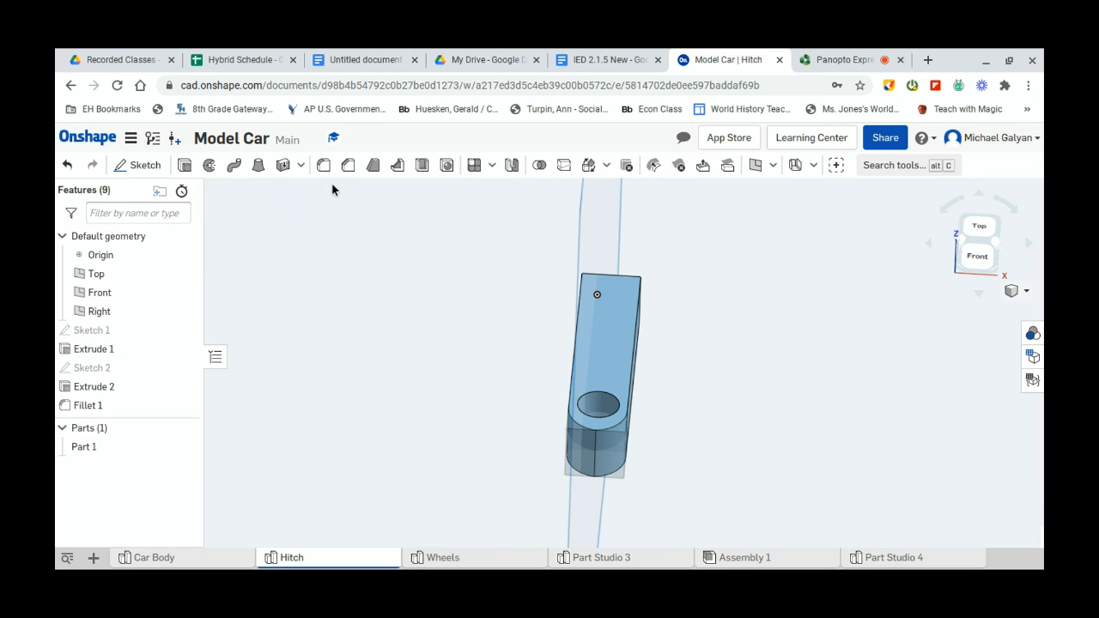
mouse_move(511, 365)
right_mouse_down()
mouse_move(535, 383)
mouse_move(493, 358)
mouse_move(470, 326)
right_mouse_up()
right_click(471, 328)
left_click(724, 513)
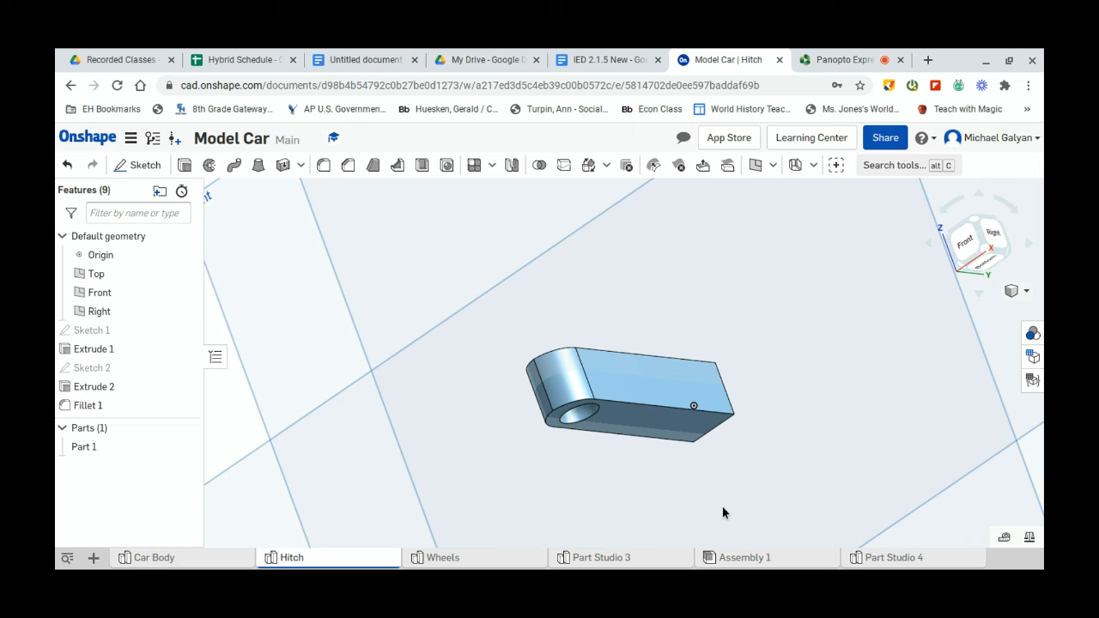
Open Assembly 1 and insert the Hitch part beside the end of the car that has the square hitch hole.
left_click(744, 559)
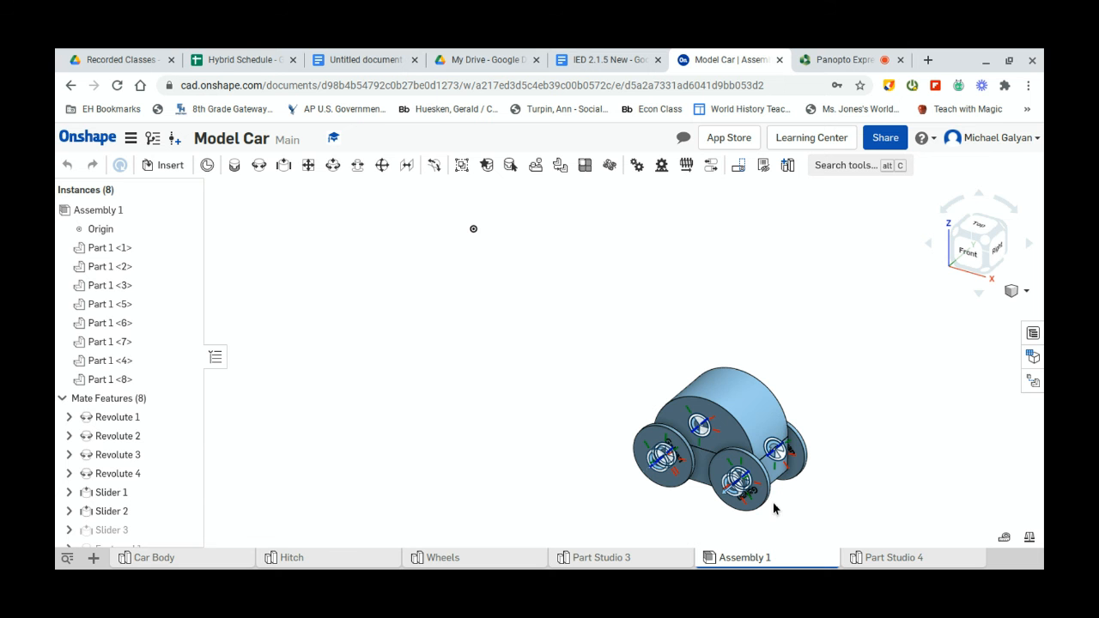
right_click_drag(613, 484, 675, 499)
right_click_drag(587, 497, 630, 513)
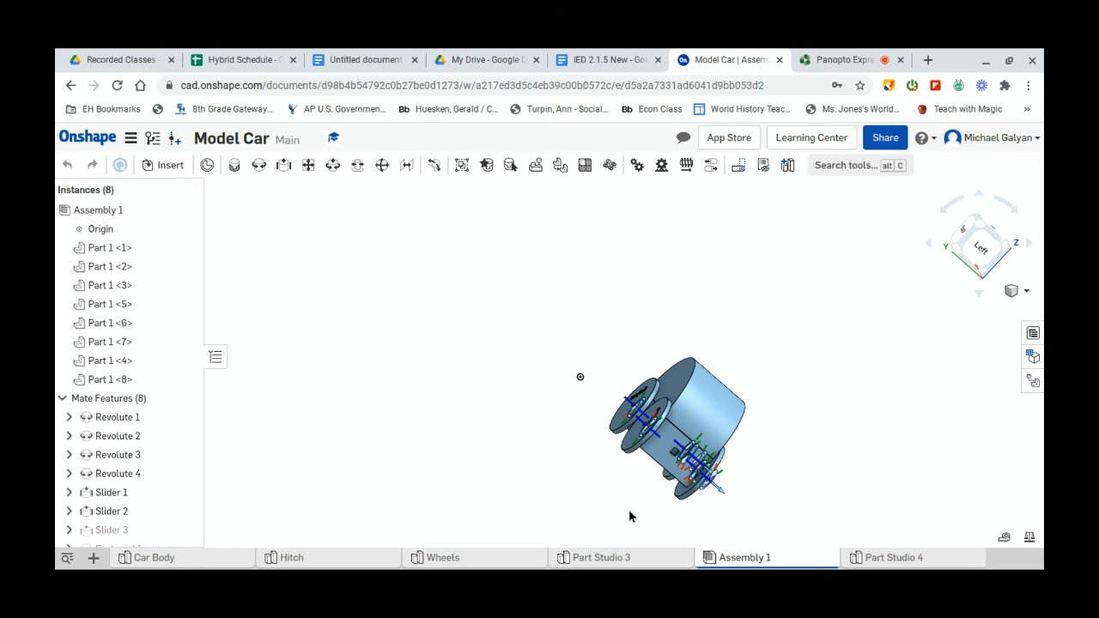
scroll(675, 457, "up", 1)
scroll(675, 460, "down", 7)
scroll(675, 460, "down", 1)
left_click(978, 229)
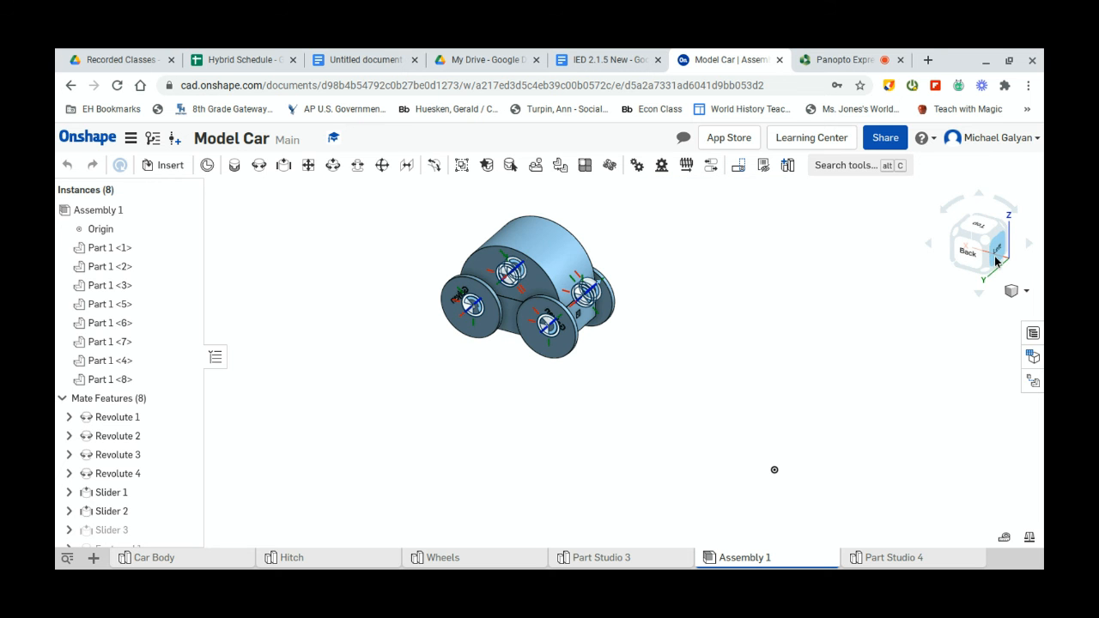
right_click_drag(602, 357, 580, 362)
left_click(162, 168)
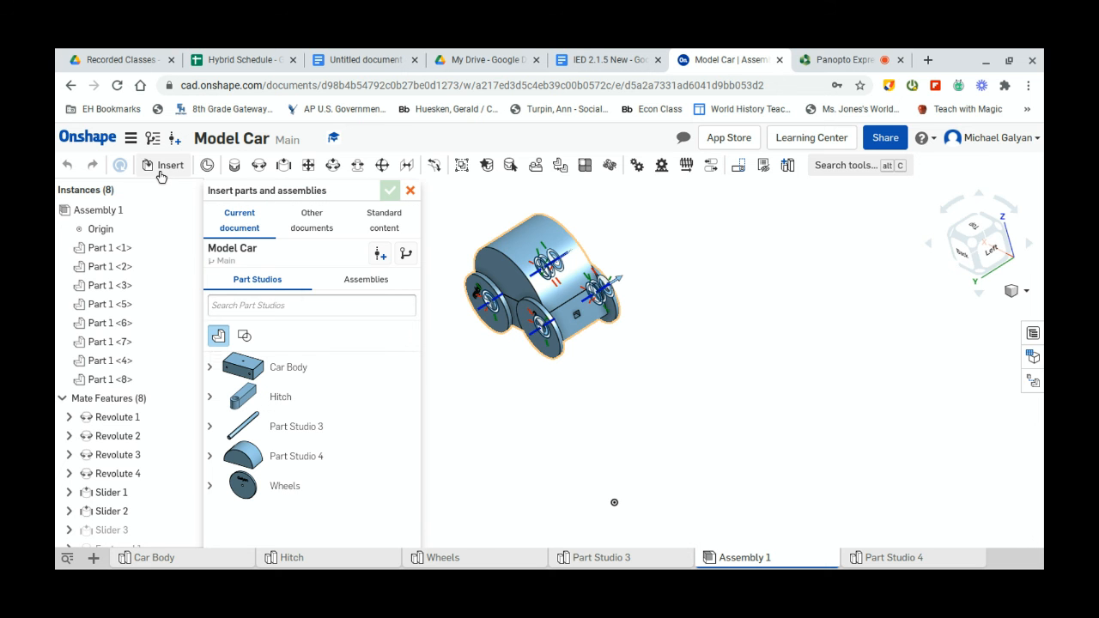
left_click(281, 399)
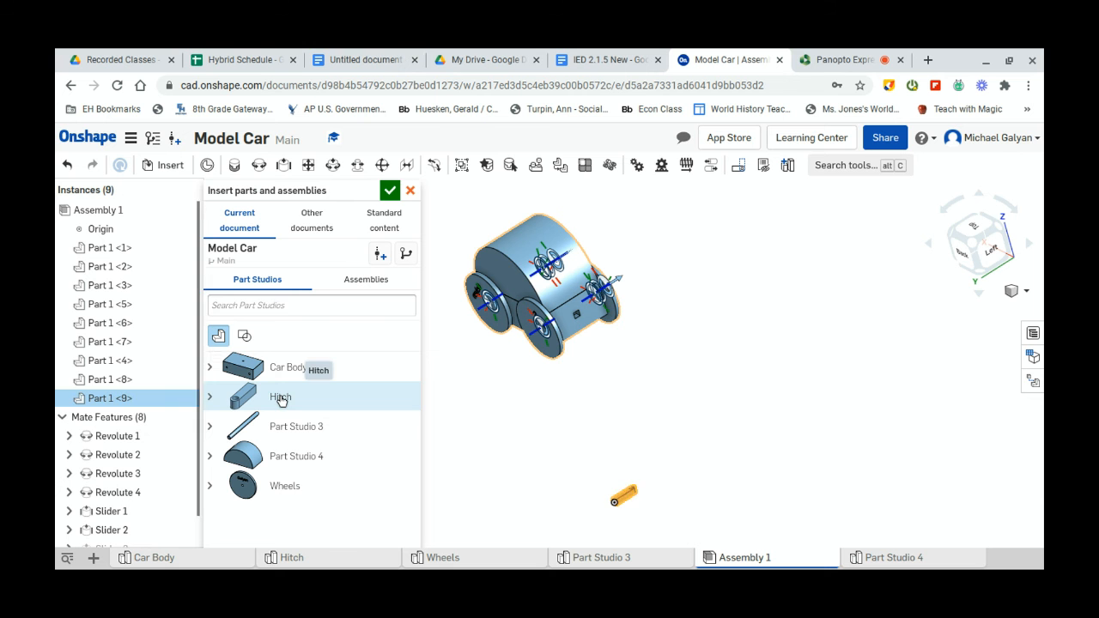
left_click(618, 355)
left_click(390, 191)
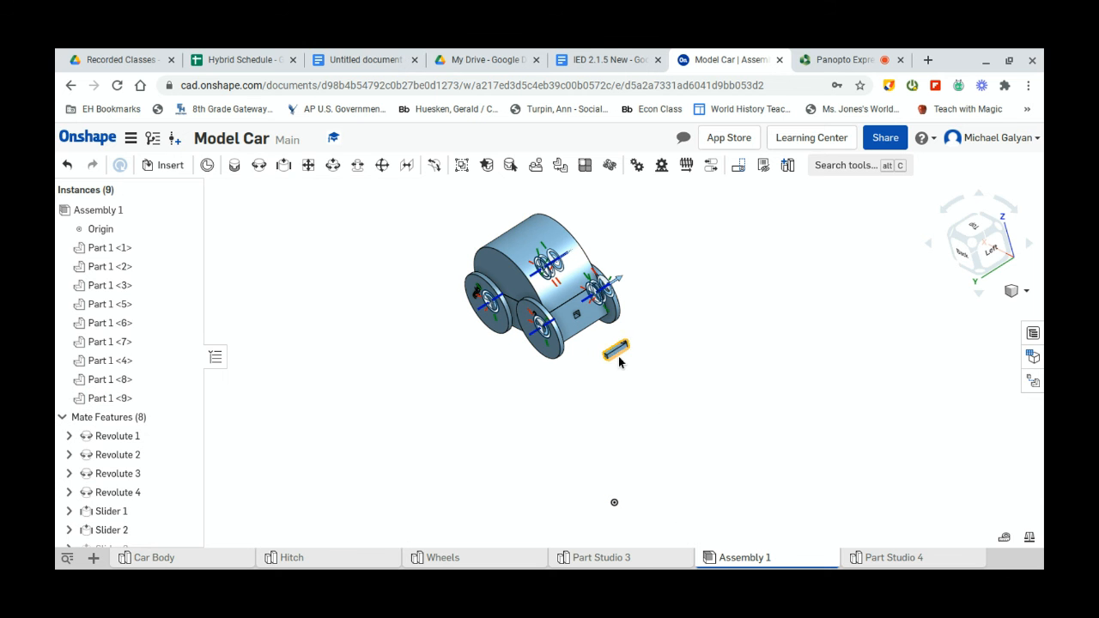
Start a Fastened mate with the center of the hitch's square end face, opposite the drilled end, as the first mate connector.
scroll(620, 361, "up", 5)
scroll(619, 362, "up", 1)
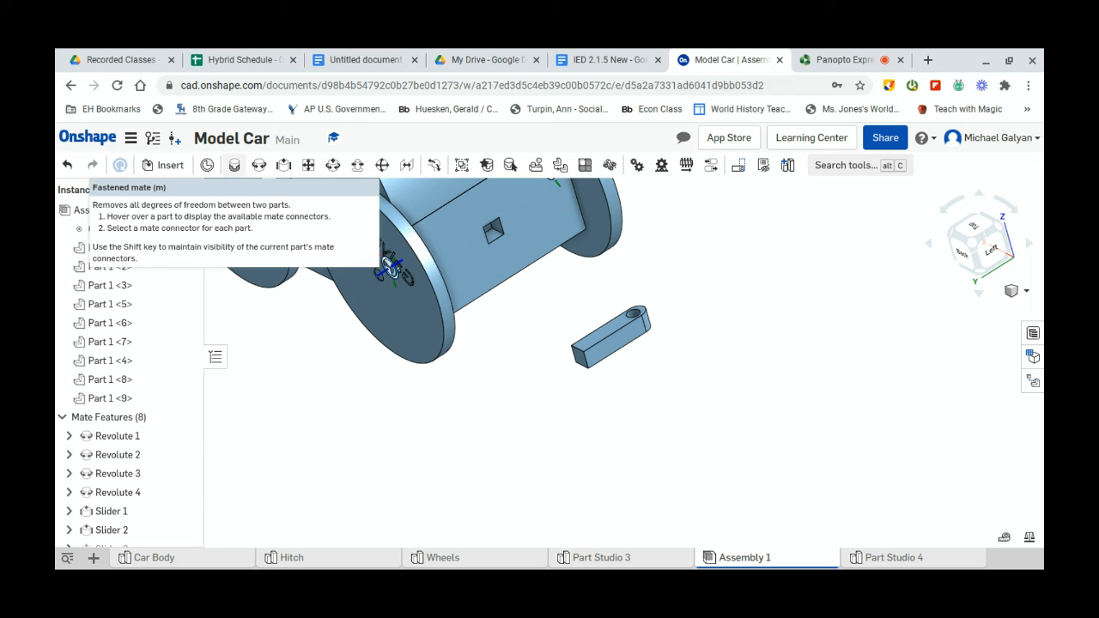
left_click(234, 165)
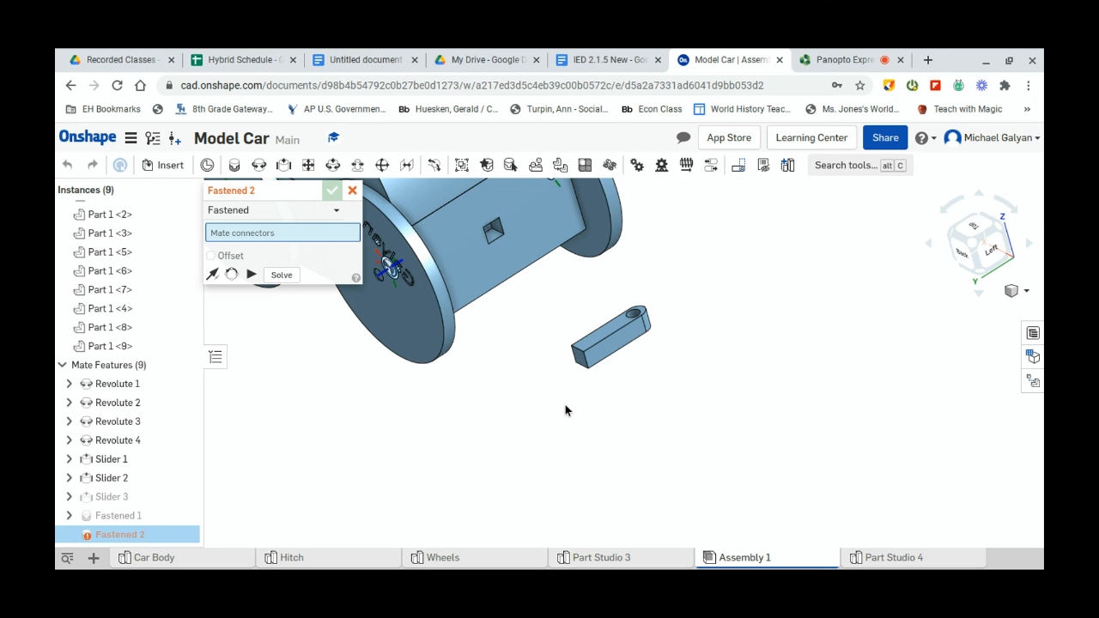
scroll(565, 405, "up", 2)
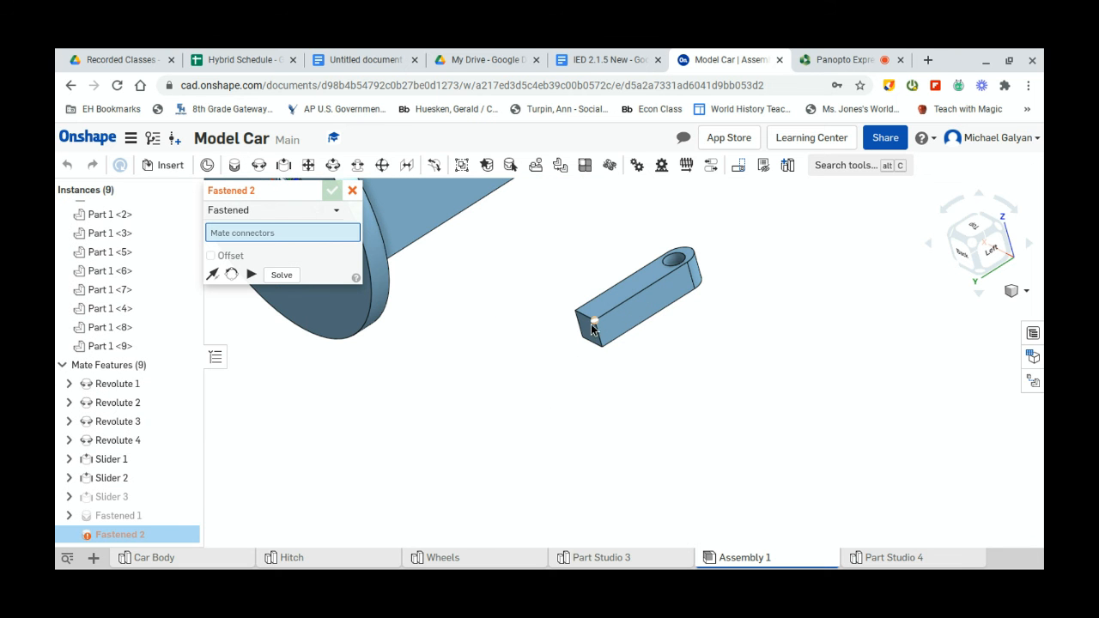
scroll(587, 338, "up", 4)
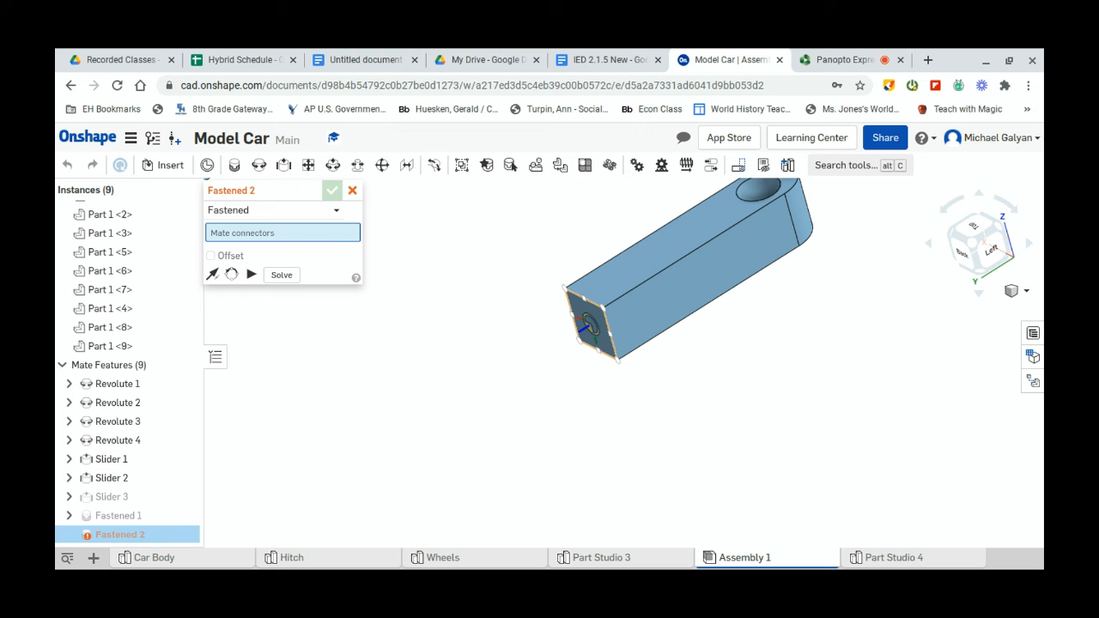
left_click(593, 325)
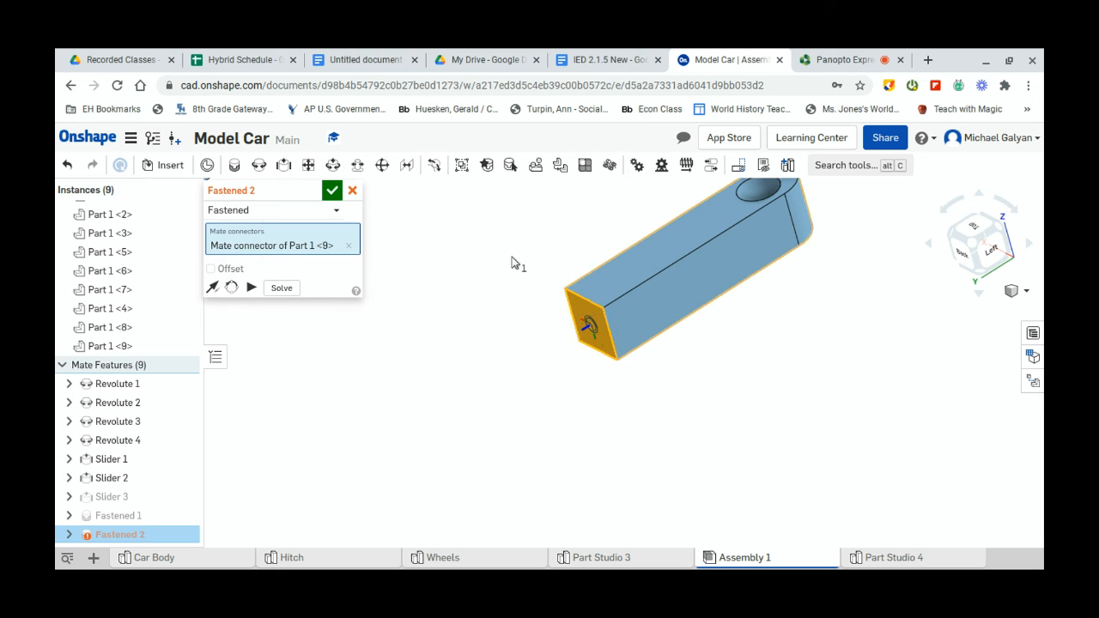
Choose the center of the inner back face of the car body's square hitch hole as the second mate connector.
scroll(505, 246, "down", 3)
scroll(505, 246, "down", 5)
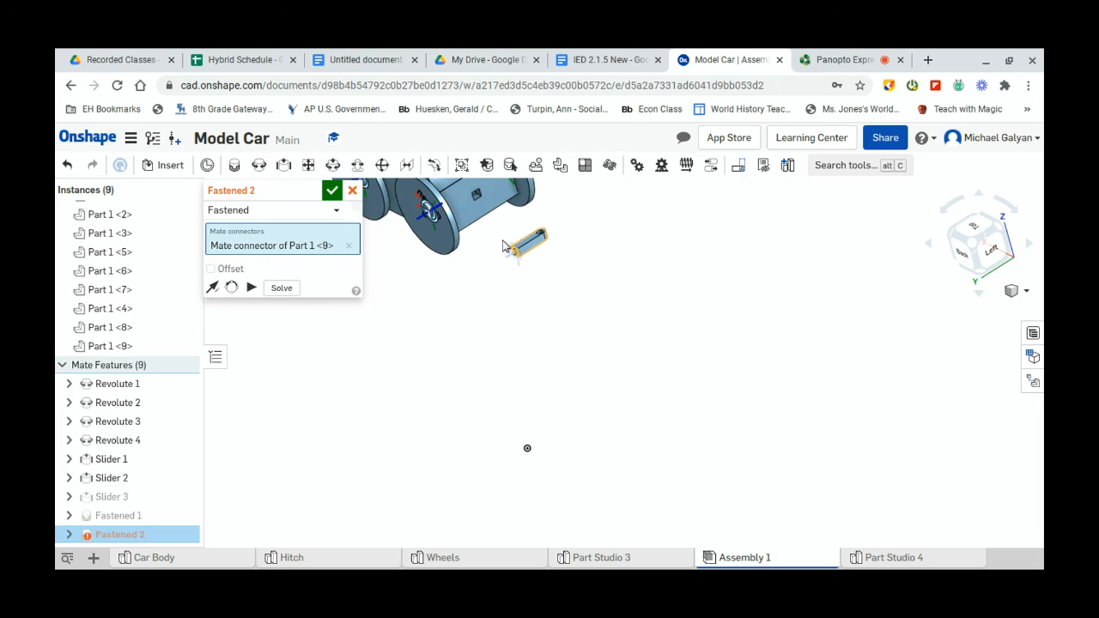
scroll(490, 219, "up", 5)
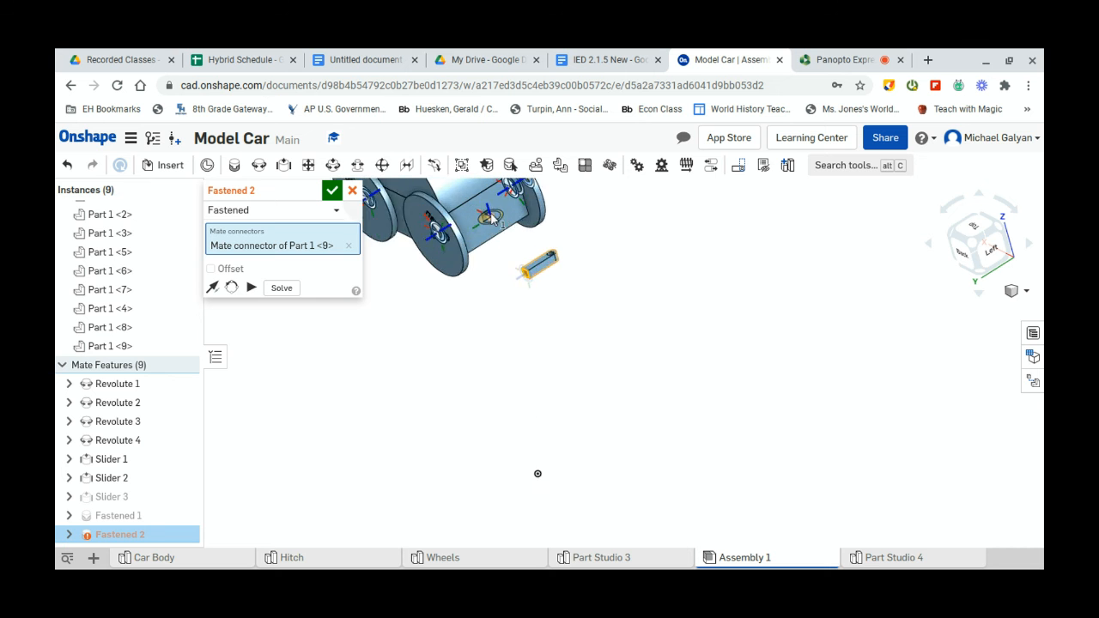
scroll(491, 219, "up", 5)
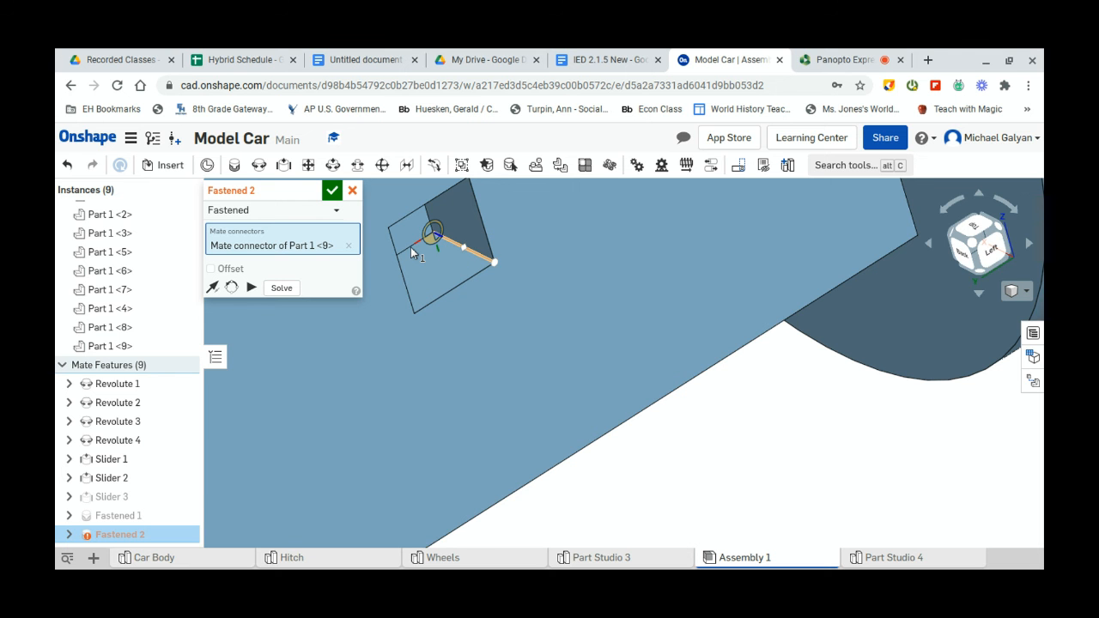
scroll(408, 246, "up", 1)
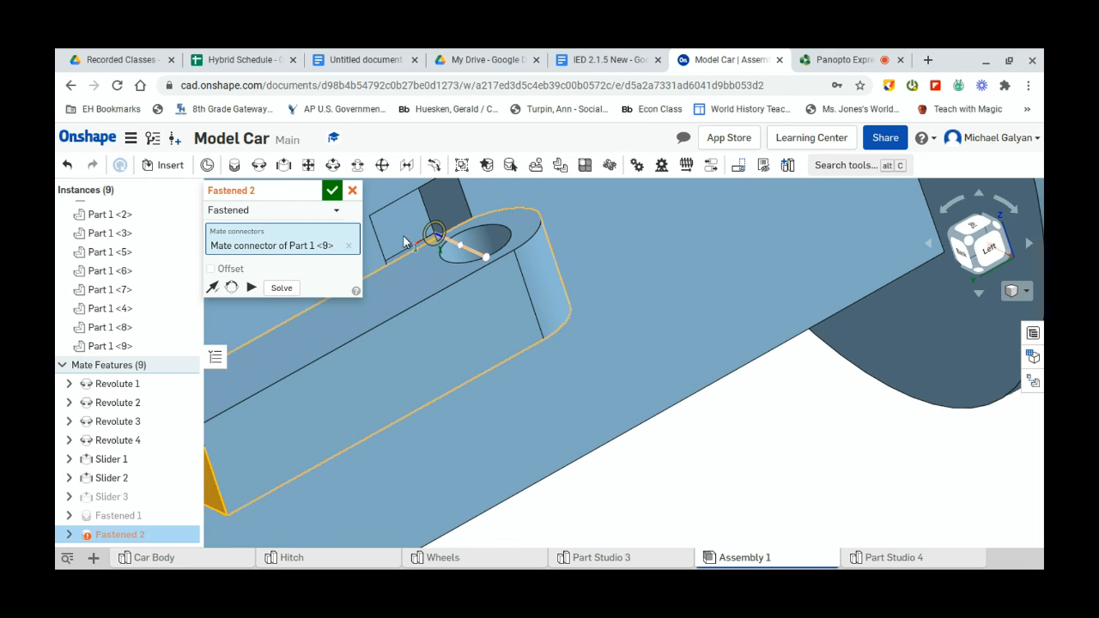
scroll(410, 221, "up", 5)
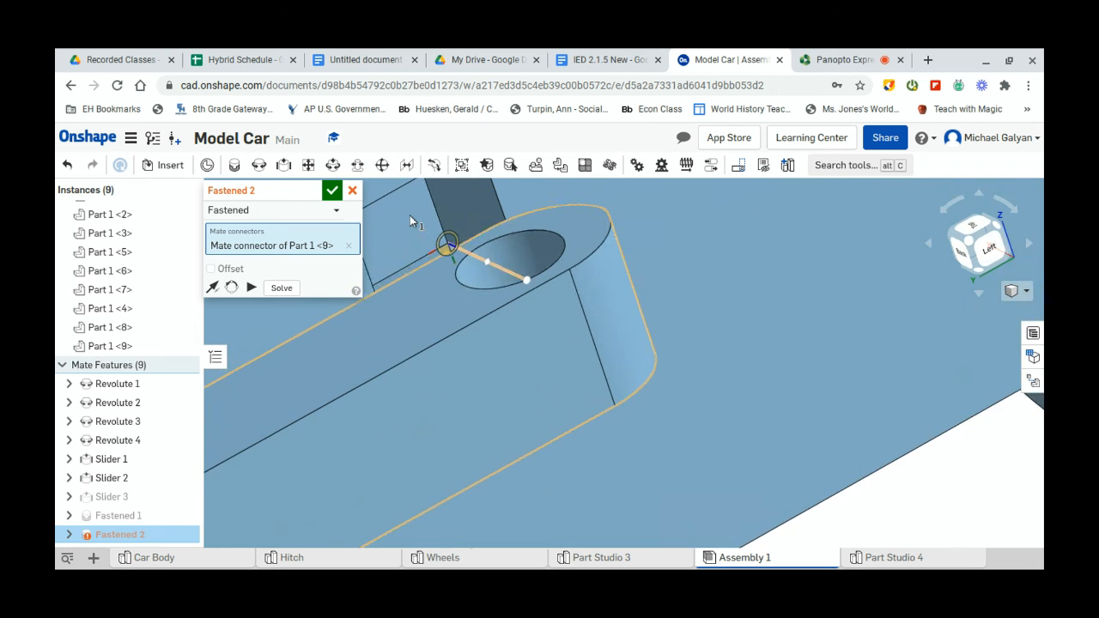
scroll(410, 216, "down", 1)
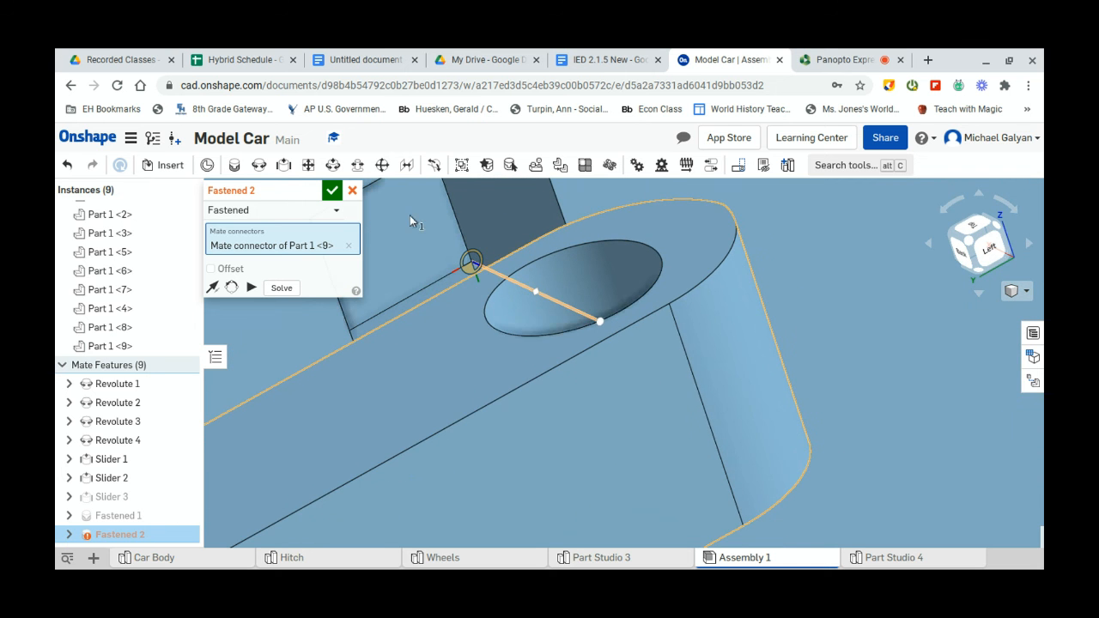
right_click_drag(409, 216, 417, 227)
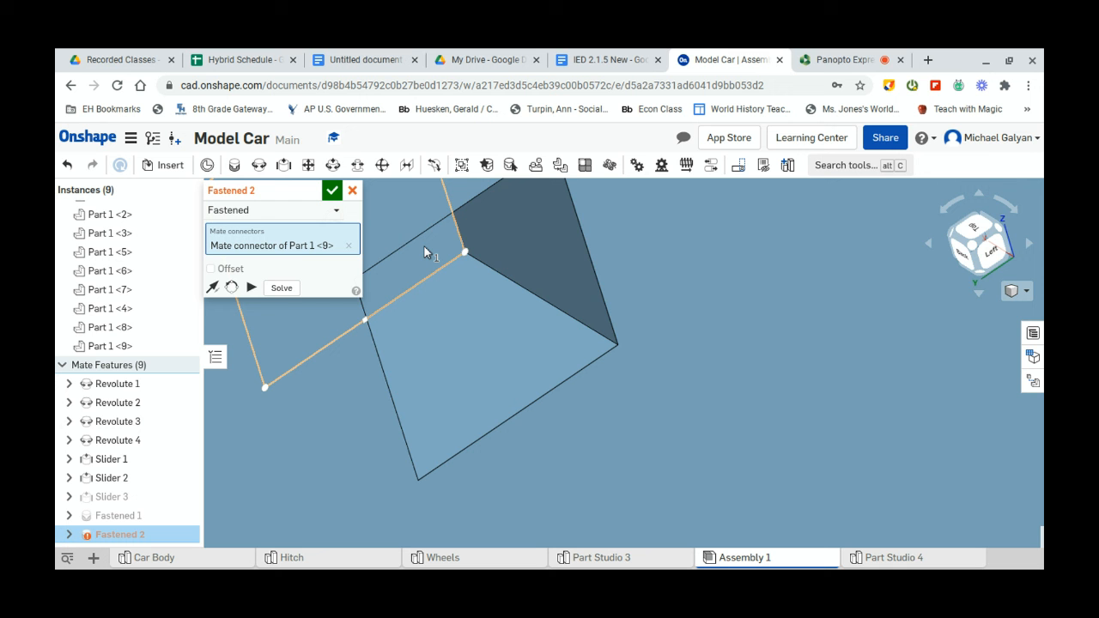
left_click(424, 247)
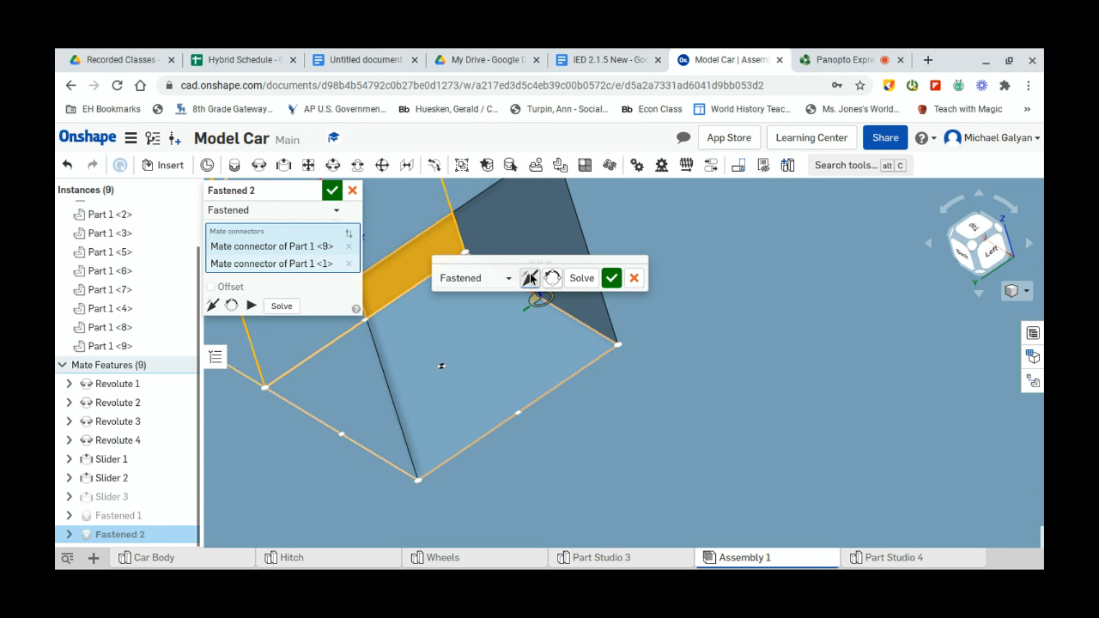
Flip the mate so the hitch points out of the car, rotate its secondary axis until the drilled hole stands vertical, and accept.
scroll(475, 455, "down", 5)
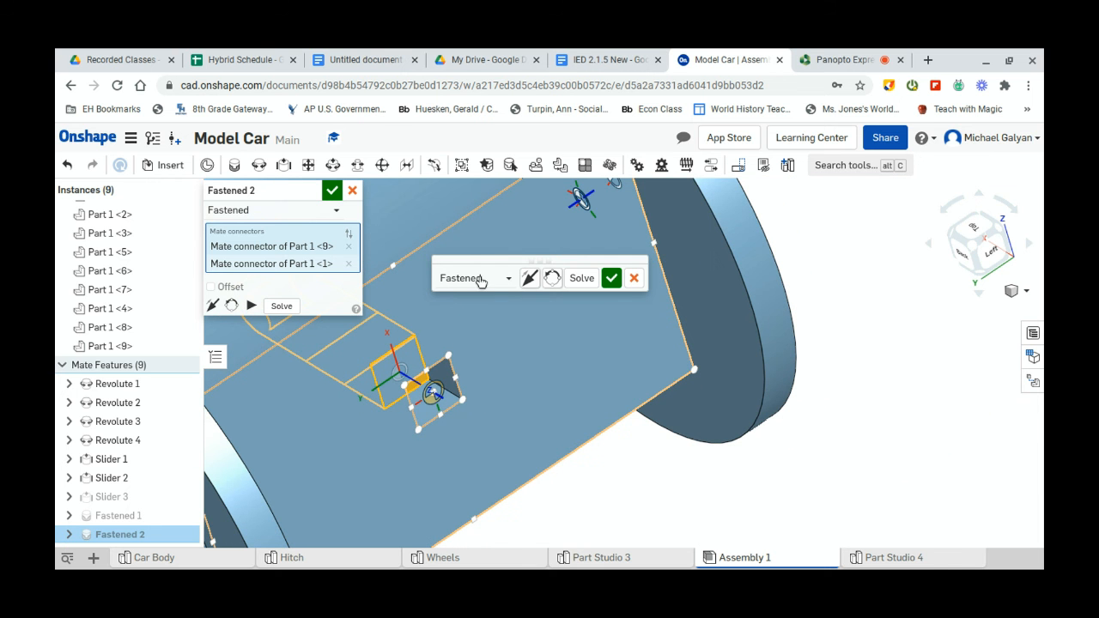
left_click(523, 281)
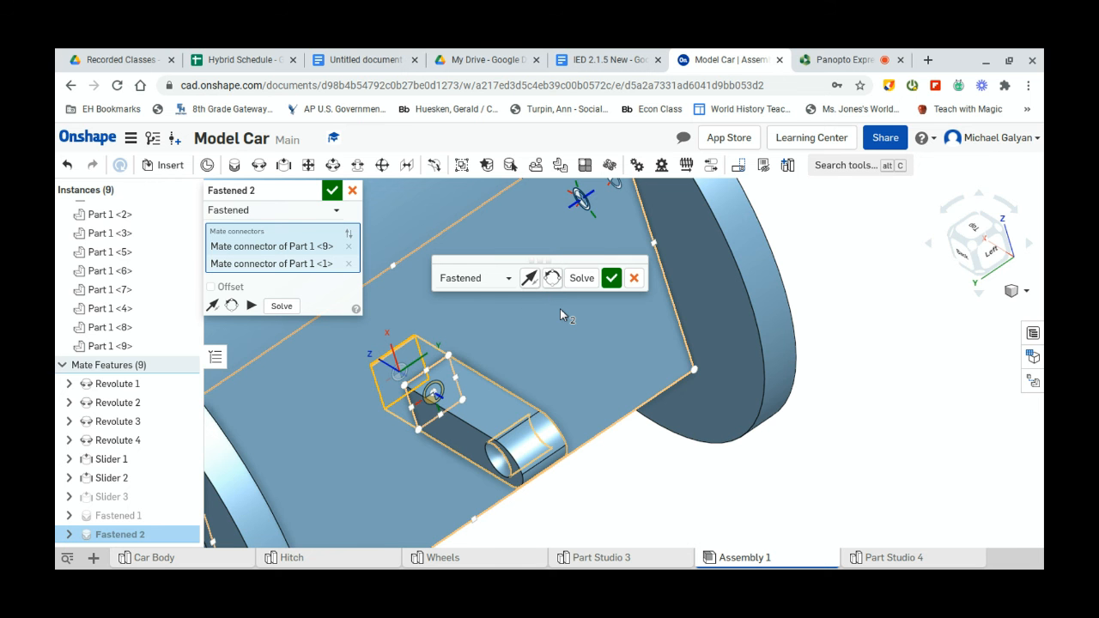
left_click(552, 278)
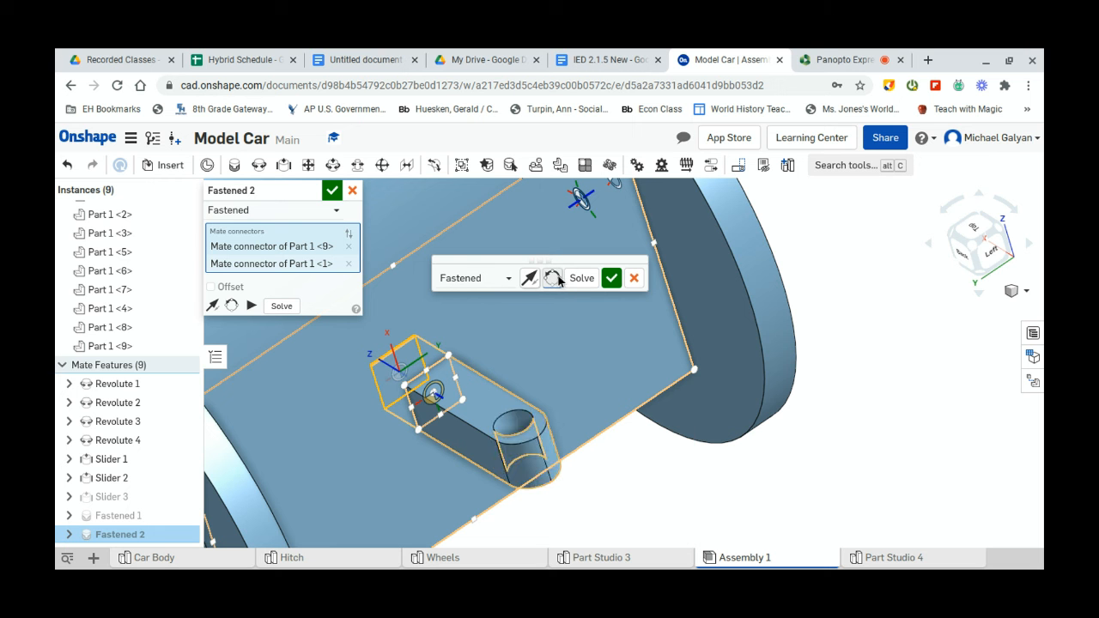
left_click(611, 280)
left_click(359, 190)
left_click_drag(597, 458, 522, 421)
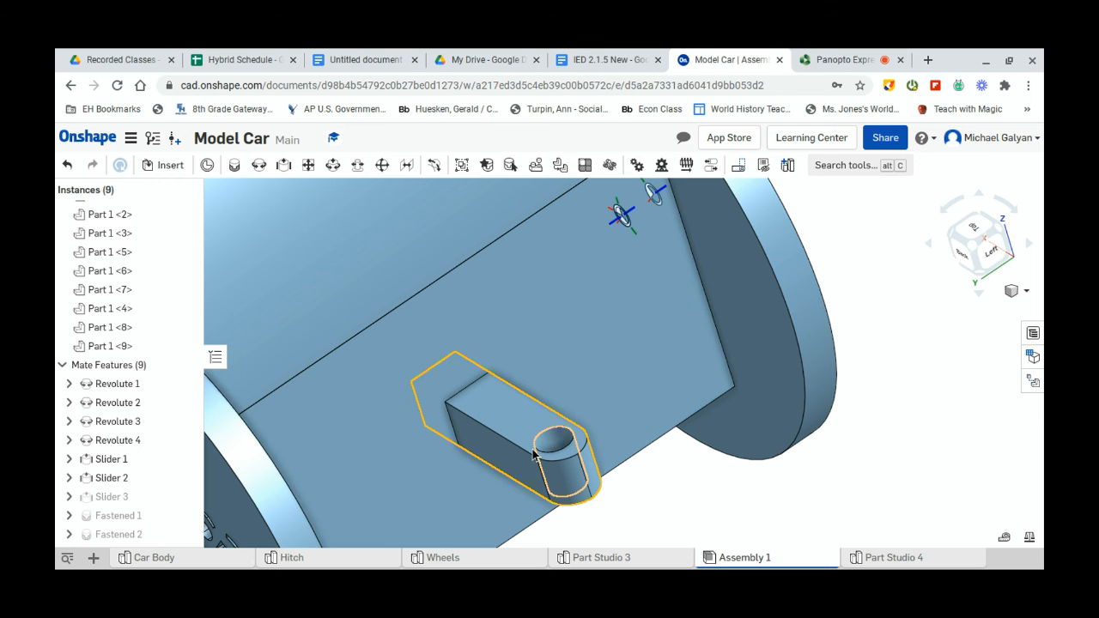
In the Hitch part studio, change the circular hole's extrude operation to Add and accept it.
left_click(319, 560)
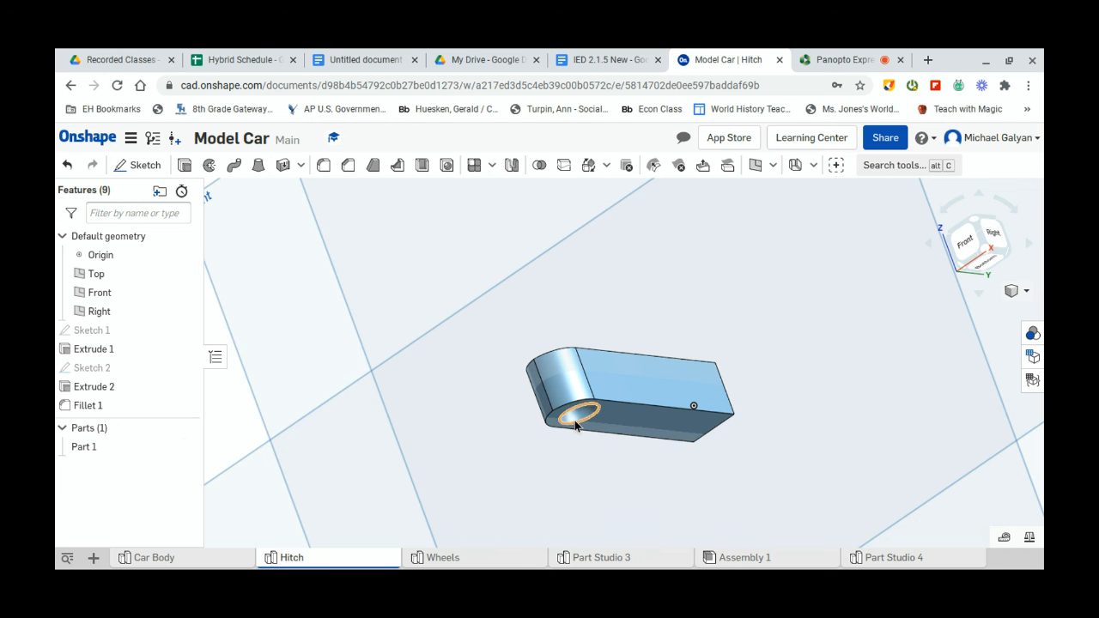
double_click(111, 391)
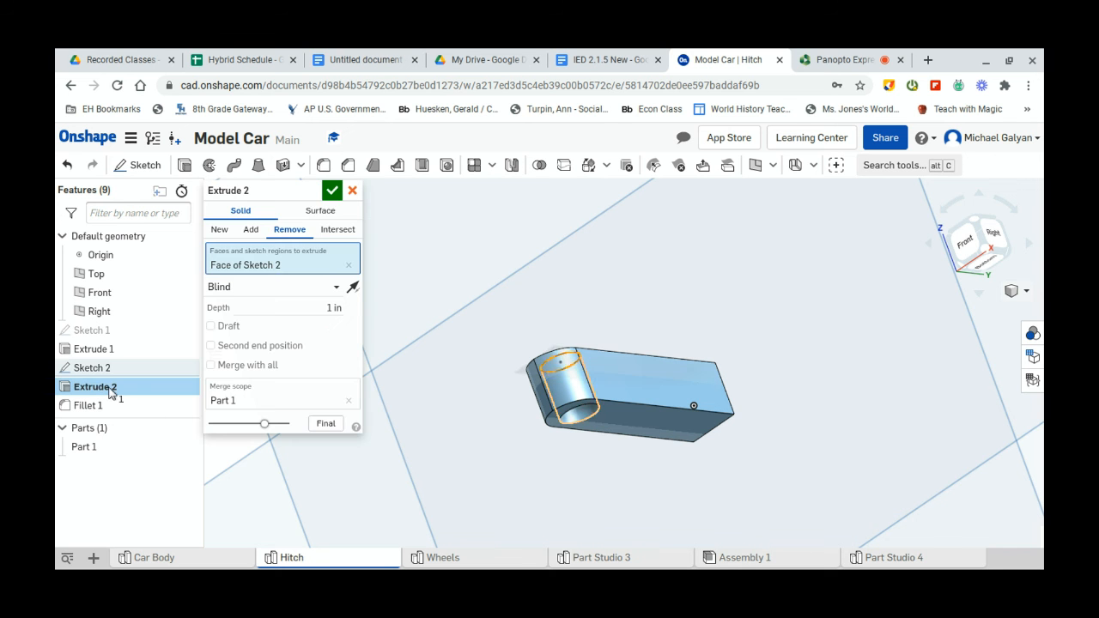
left_click(250, 231)
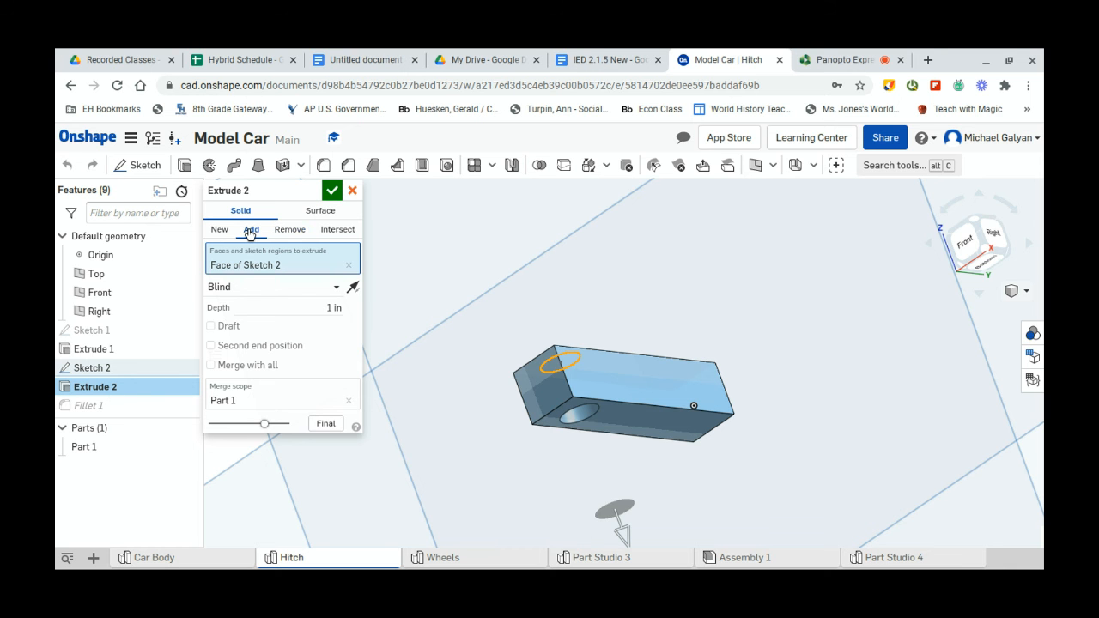
left_click(331, 194)
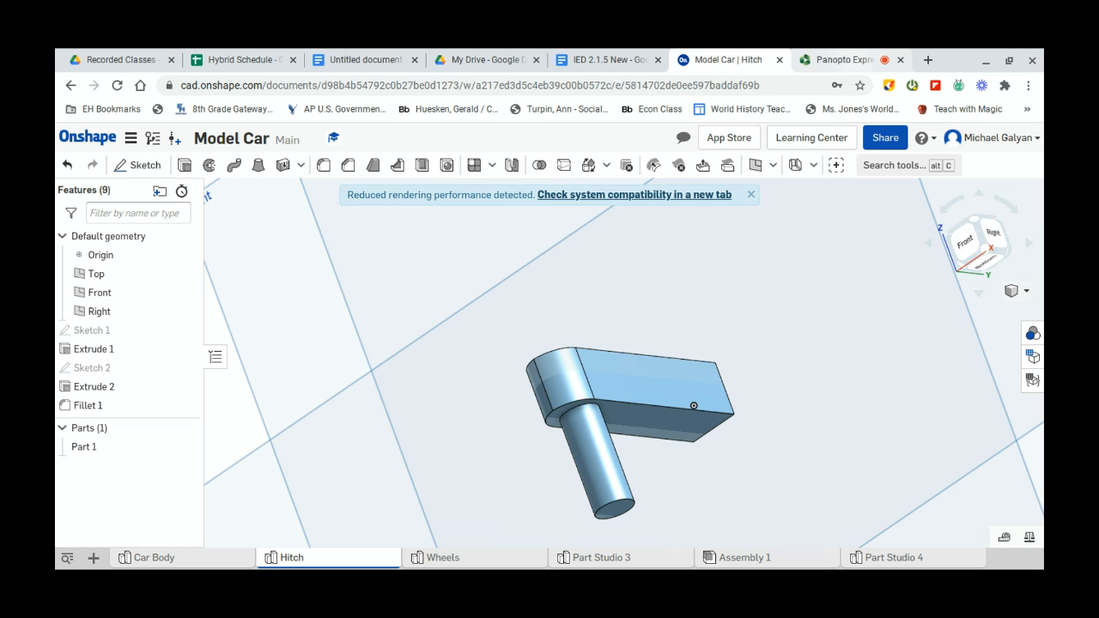
left_click(851, 61)
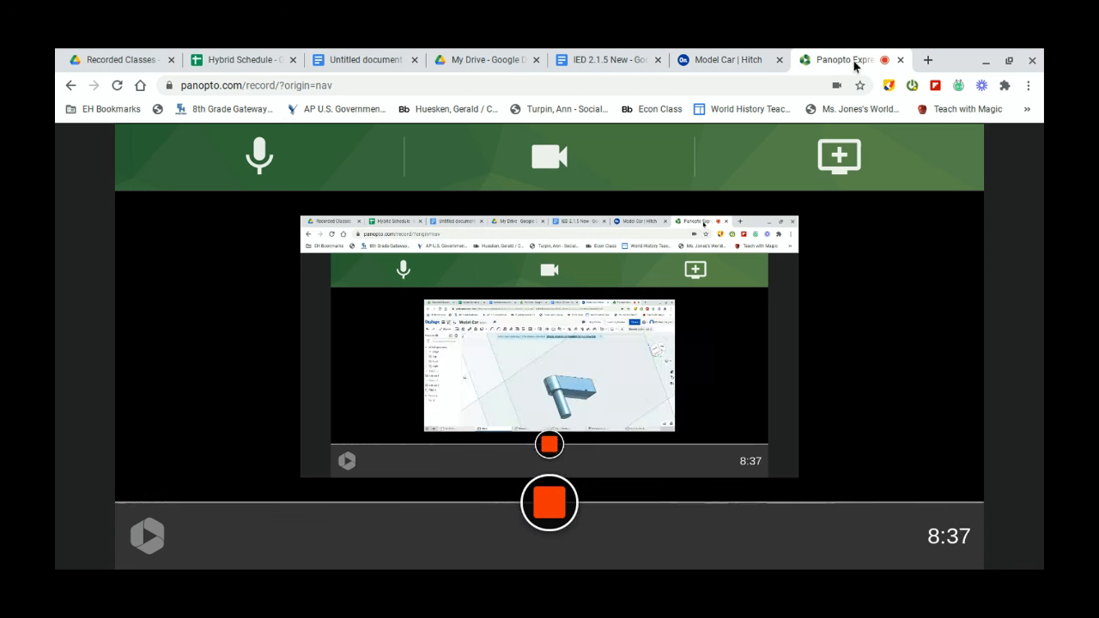